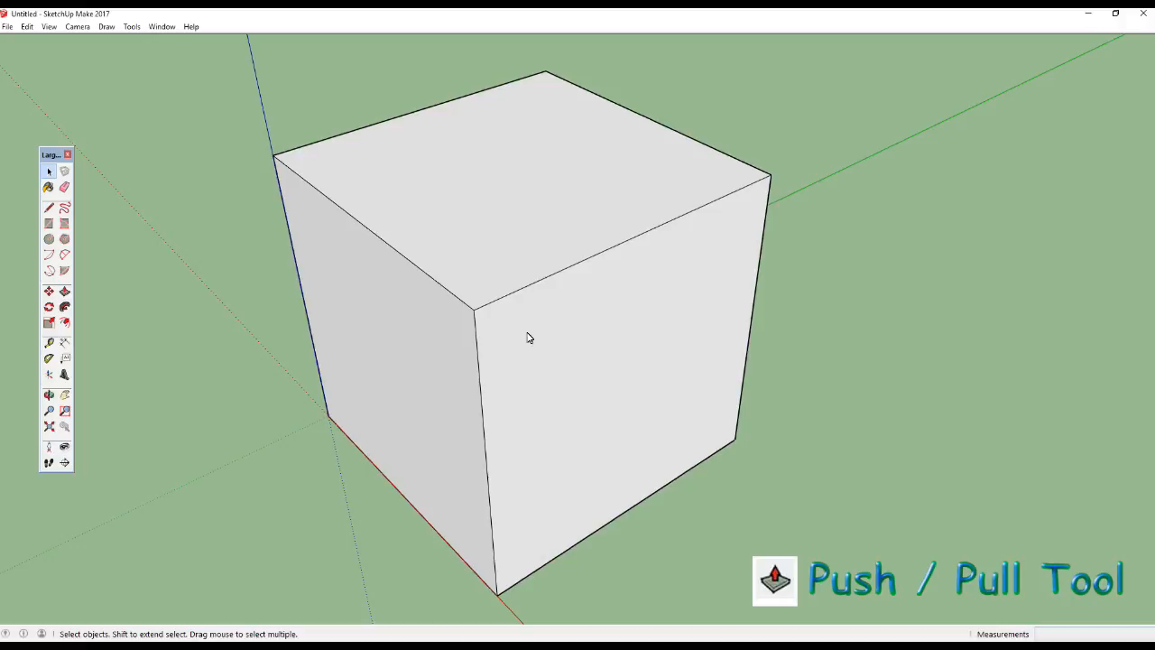
# Draw a diagonal edge across the cube's top face, from the corner on the blue axis to the opposite corner.
pyautogui.moveTo(528, 333); pyautogui.dragTo(507, 315, button='middle')
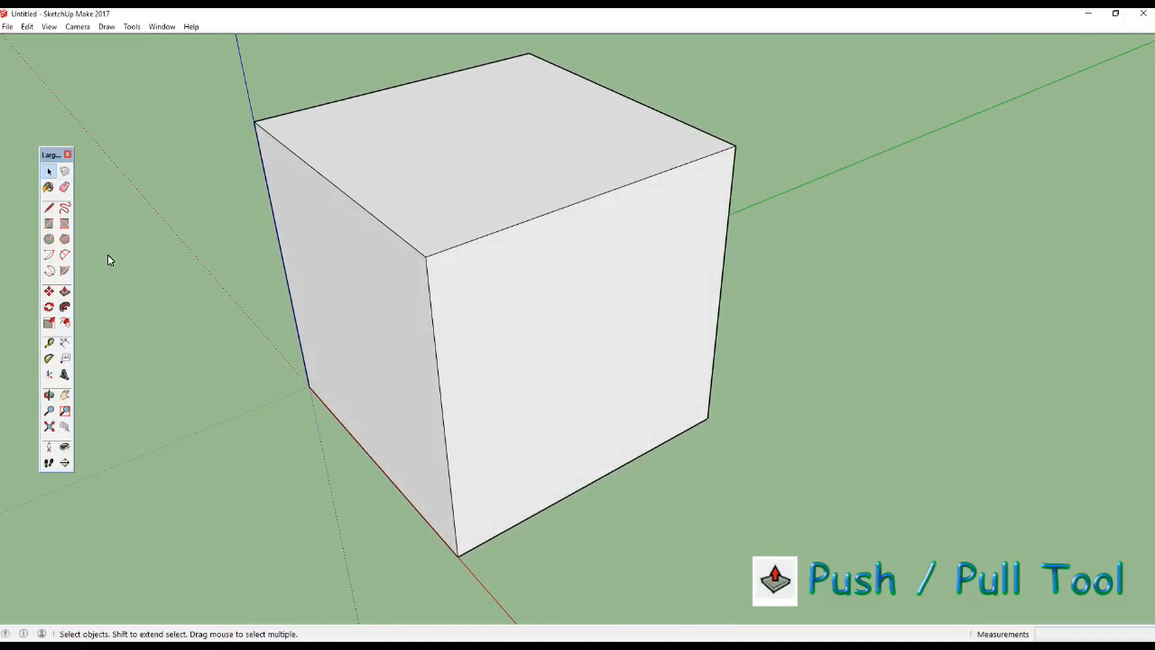
pyautogui.click(49, 209)
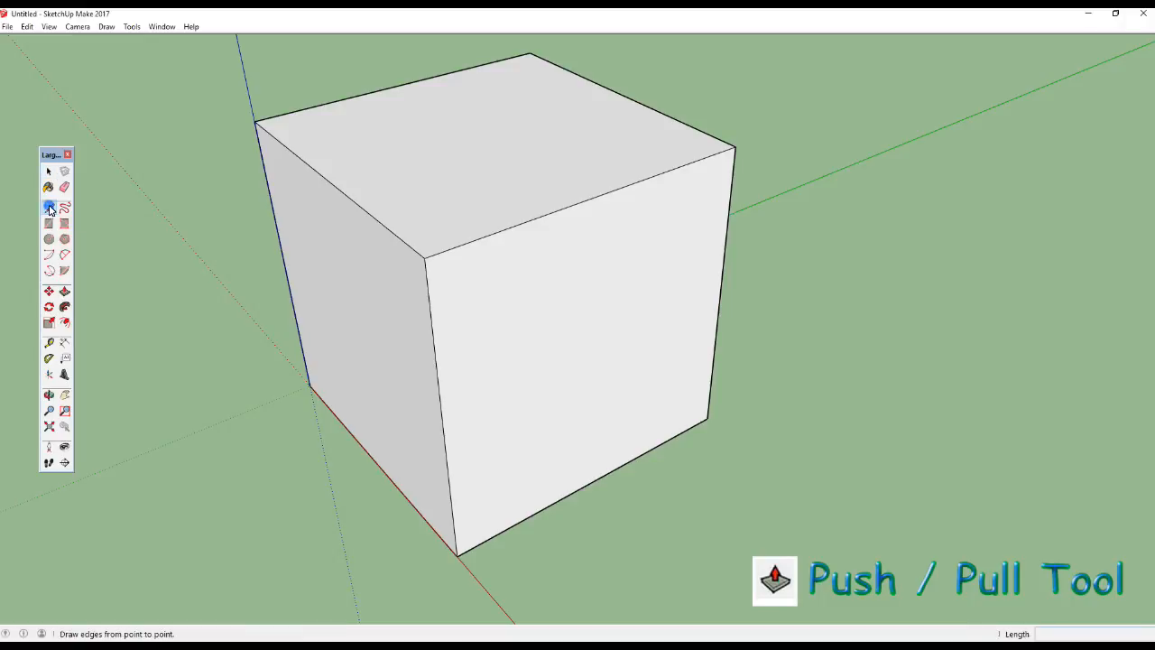
pyautogui.click(256, 121)
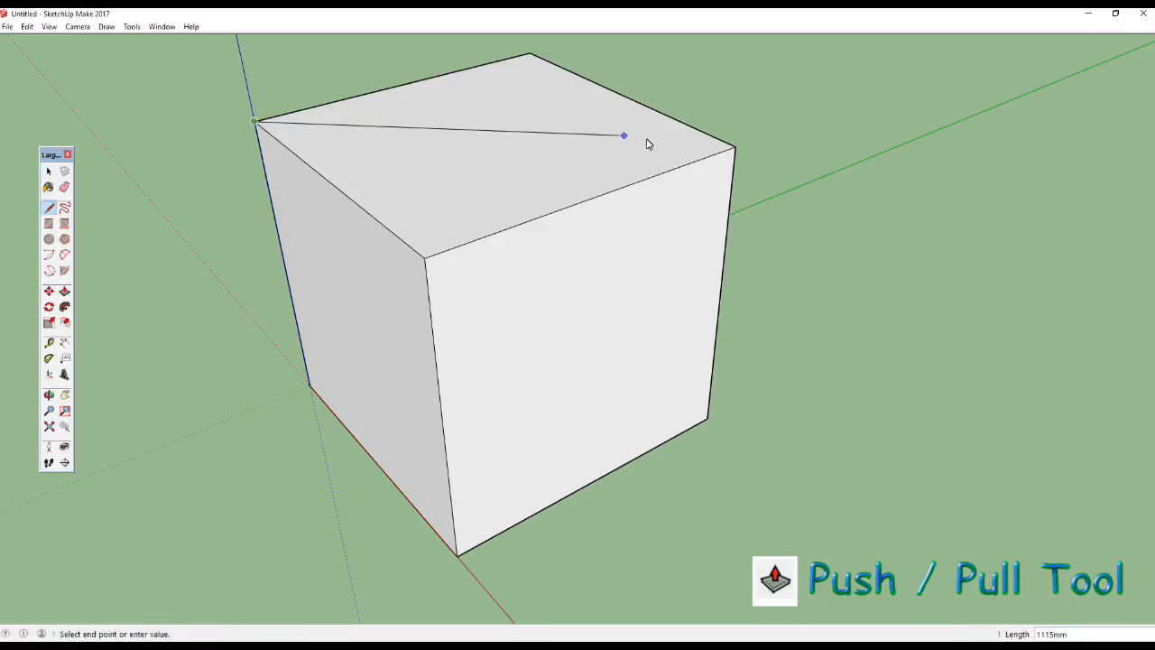
pyautogui.click(736, 146)
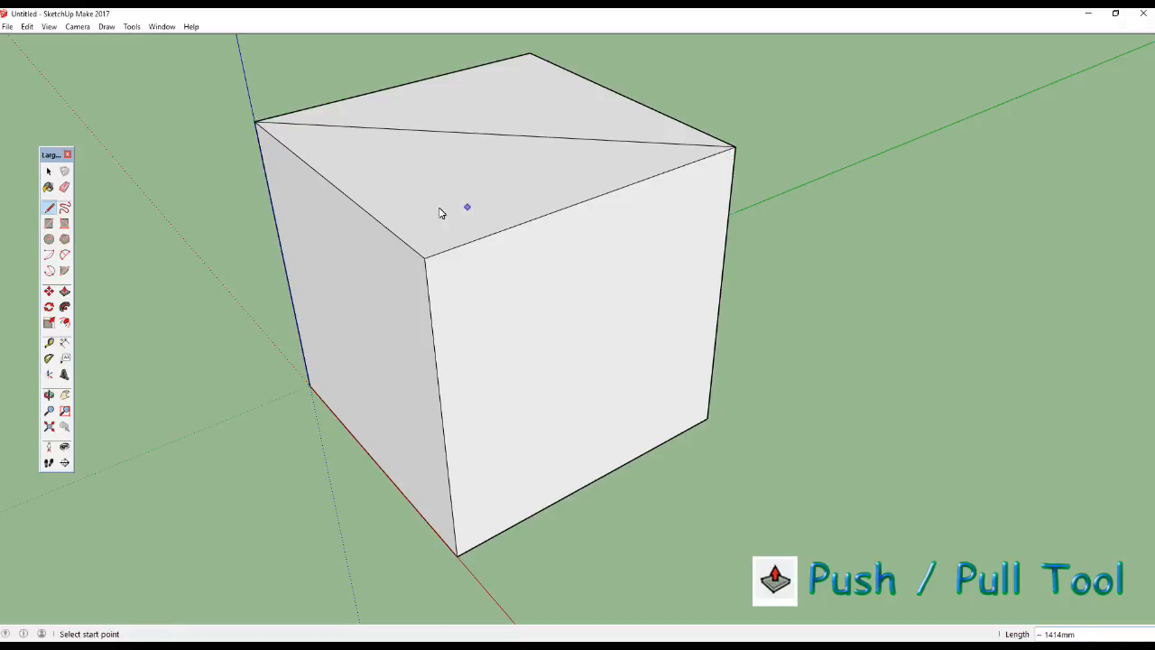
# Select the two triangular halves of the top face in turn to check that they are separate faces.
pyautogui.click(49, 171)
pyautogui.click(50, 172)
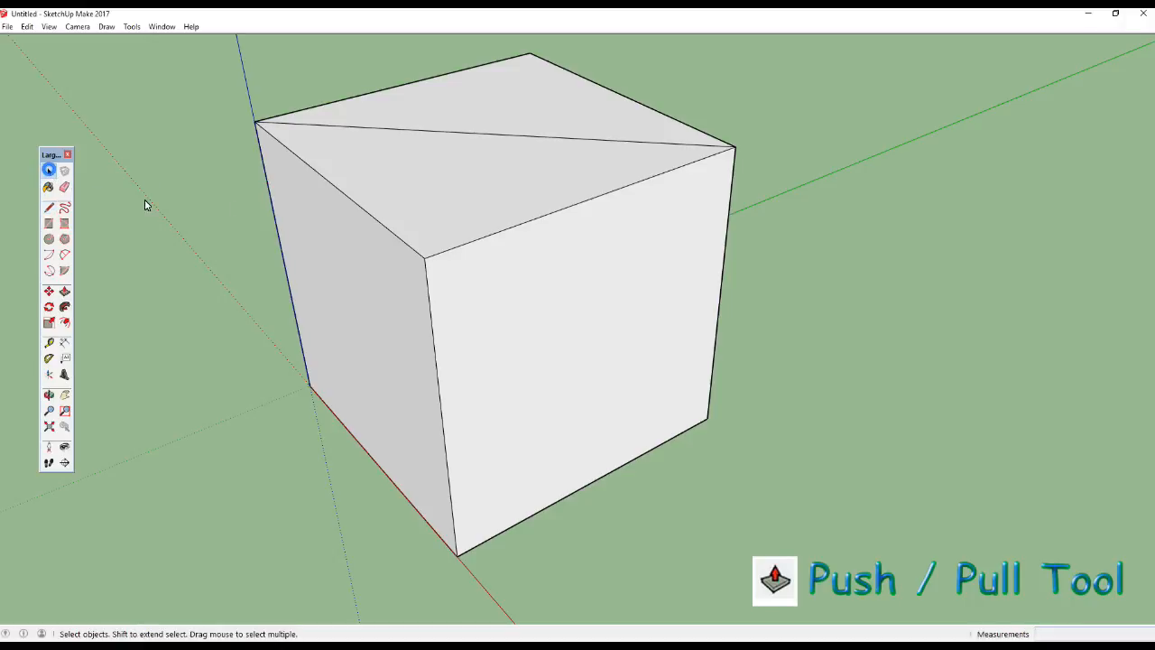
pyautogui.click(515, 103)
pyautogui.click(452, 188)
pyautogui.click(518, 93)
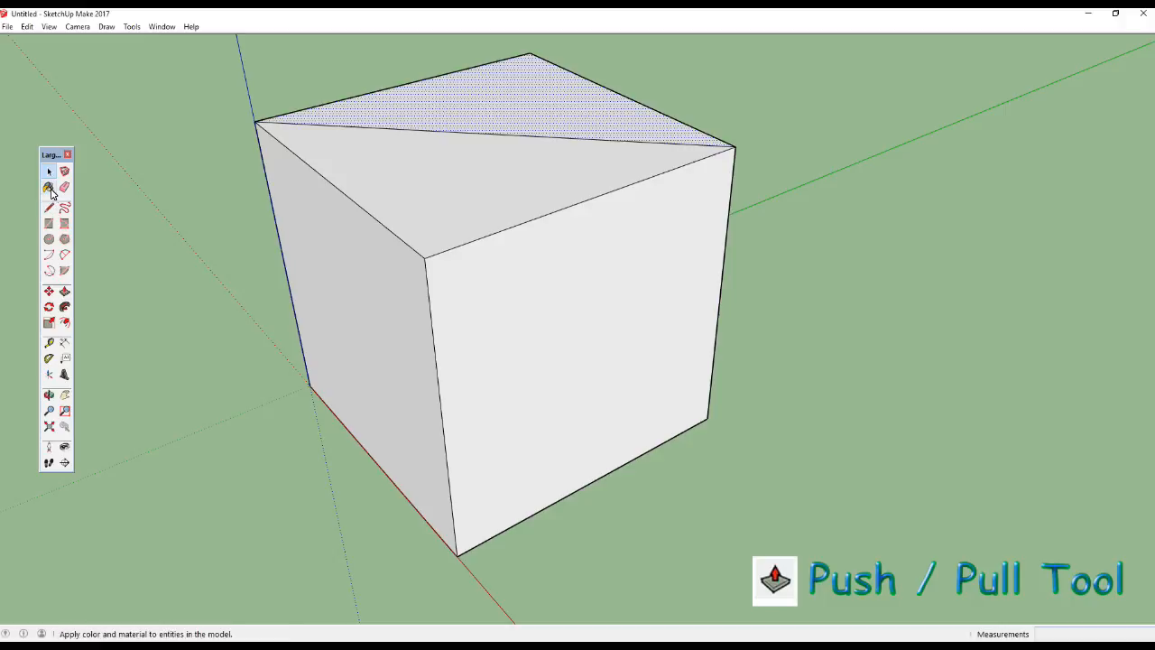
# Draw an edge from the top face's front corner to the midpoint of the diagonal and clear the selection.
pyautogui.click(49, 209)
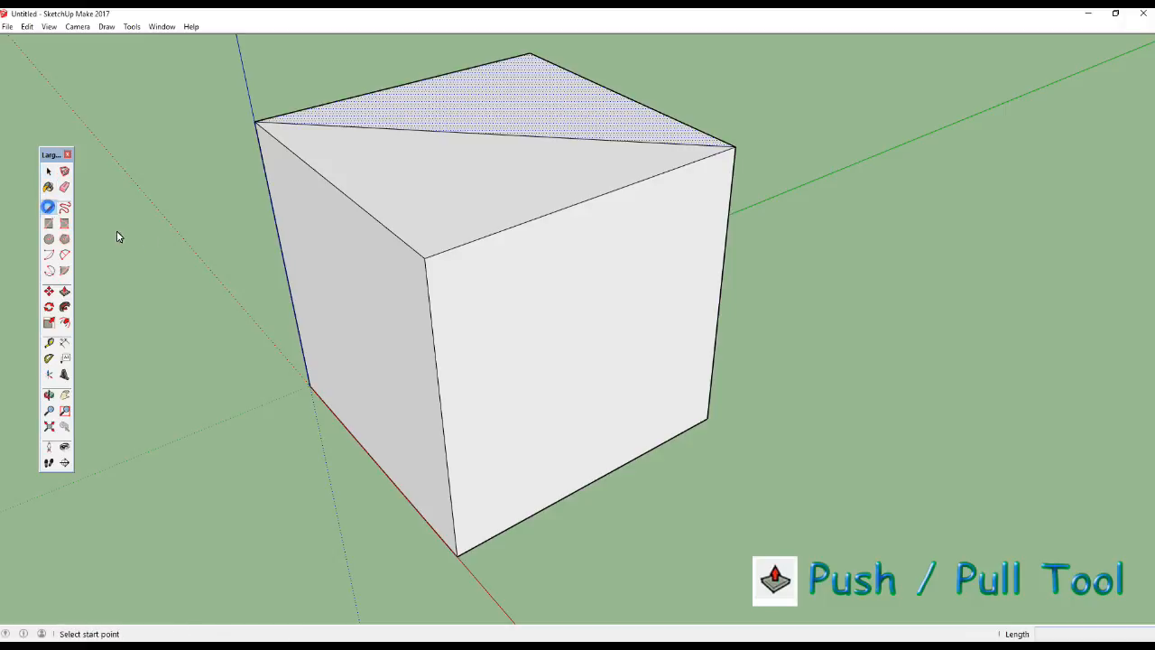
pyautogui.click(425, 259)
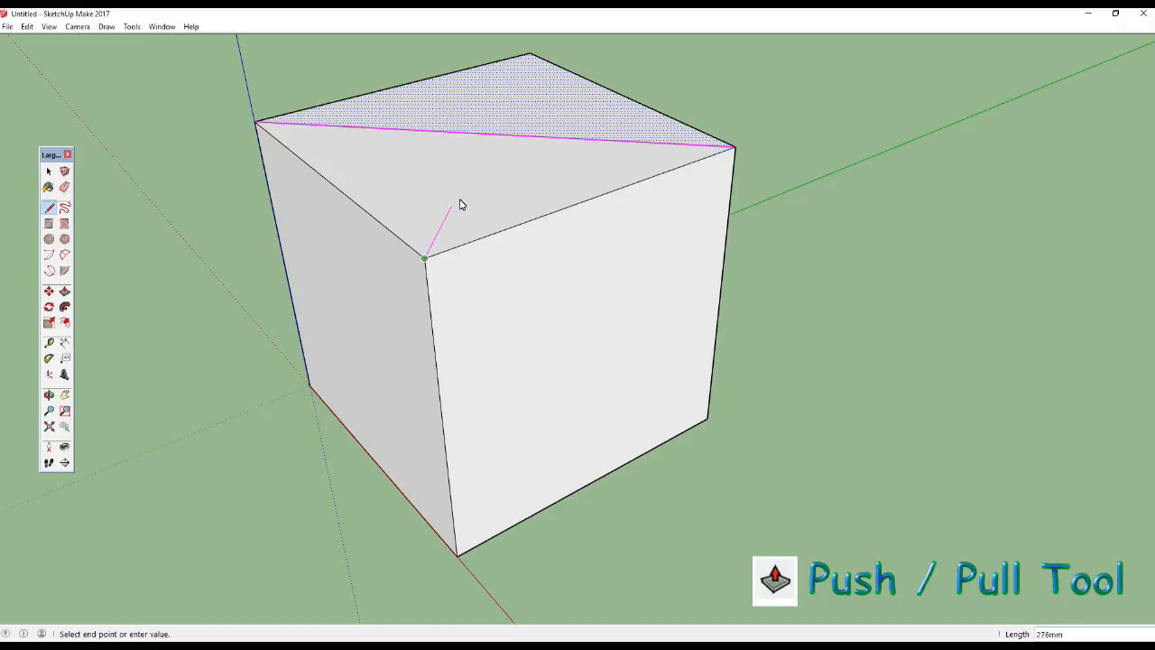
pyautogui.click(488, 135)
pyautogui.moveTo(174, 260)
pyautogui.mouseDown(button='middle')
pyautogui.moveTo(171, 276)
pyautogui.moveTo(148, 244)
pyautogui.mouseUp(button='middle')
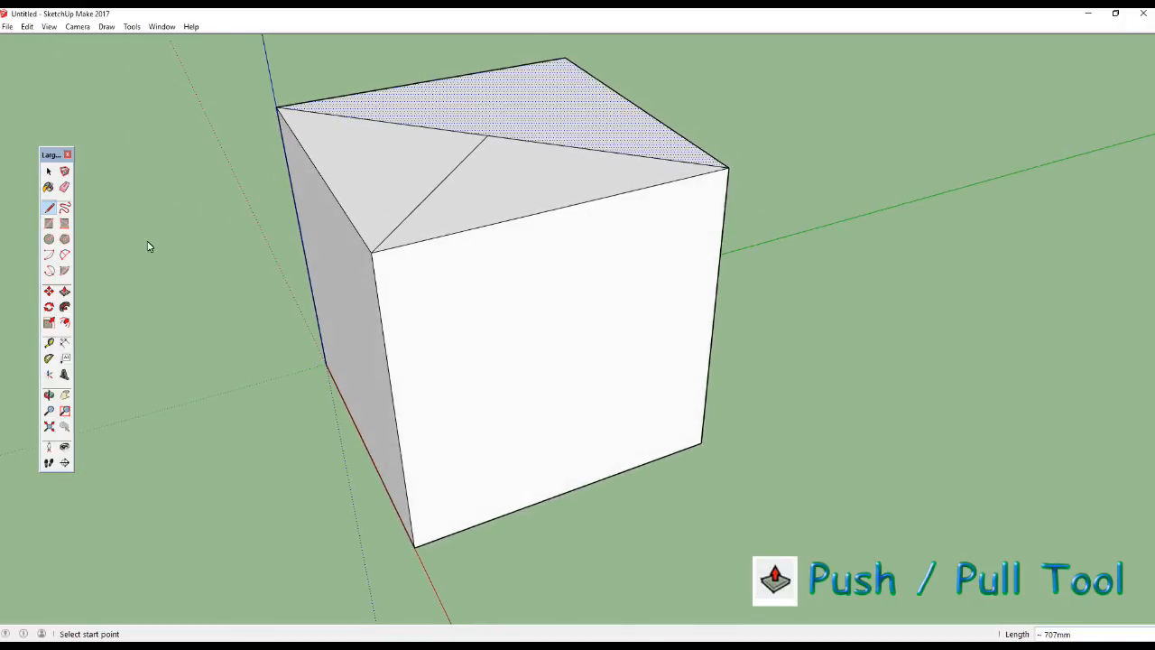
pyautogui.click(48, 171)
pyautogui.moveTo(166, 220); pyautogui.dragTo(154, 231, button='middle')
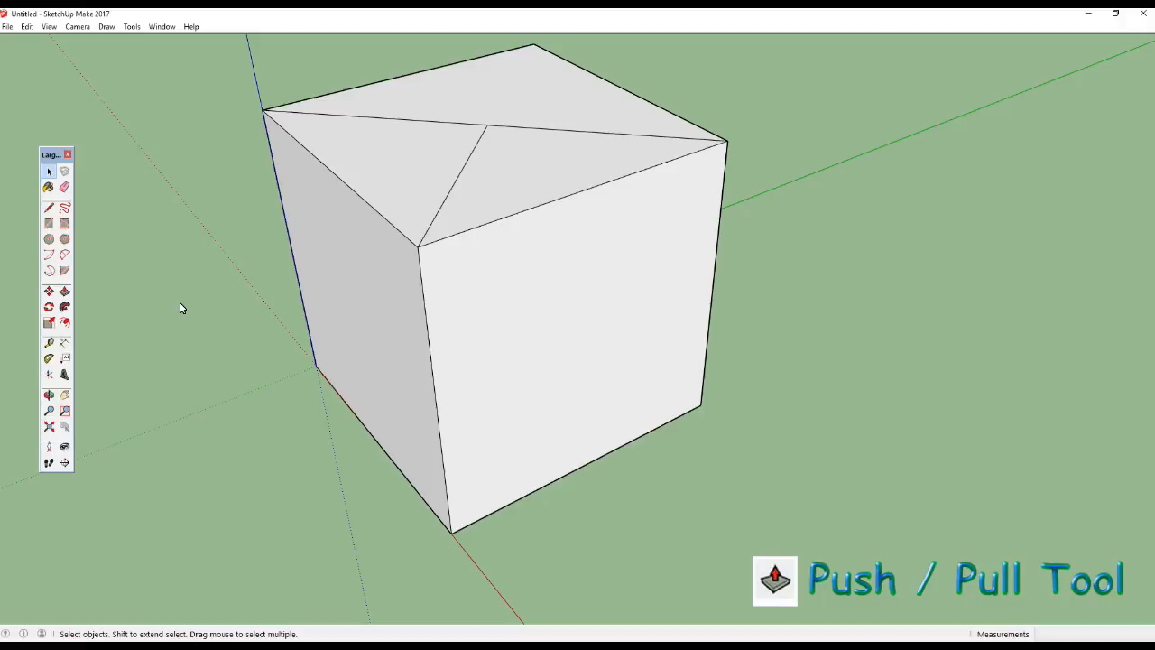
# Push the small triangular top face beside the red axis down about 381 mm with Push/Pull.
pyautogui.press('p')
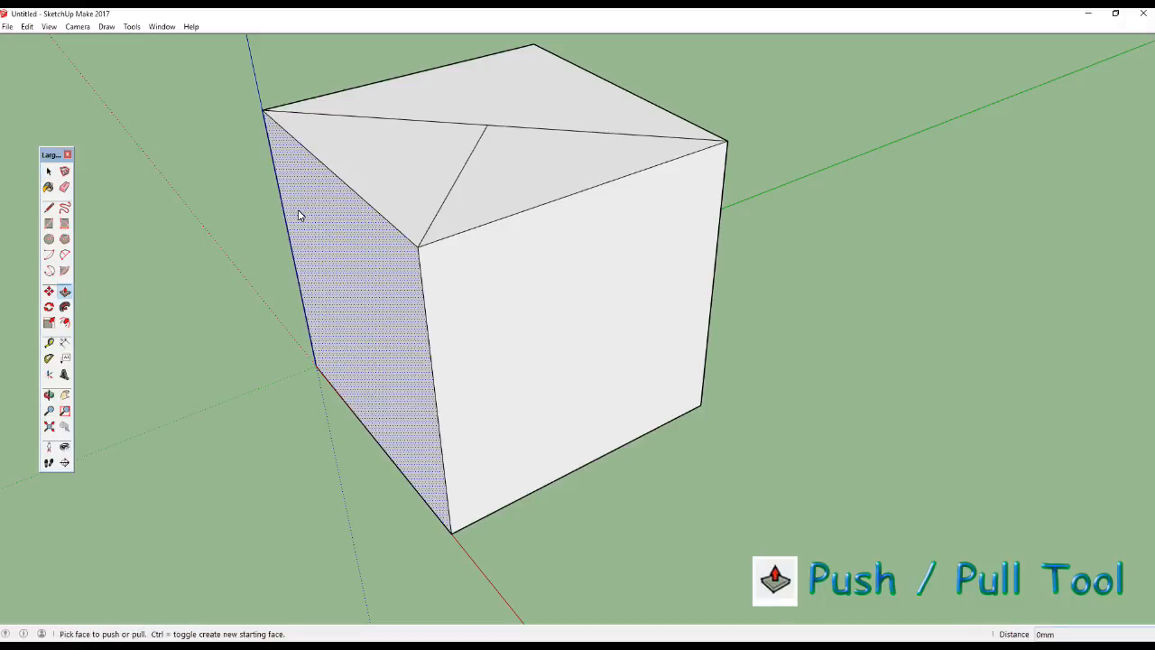
pyautogui.moveTo(314, 223); pyautogui.dragTo(407, 181, button='middle')
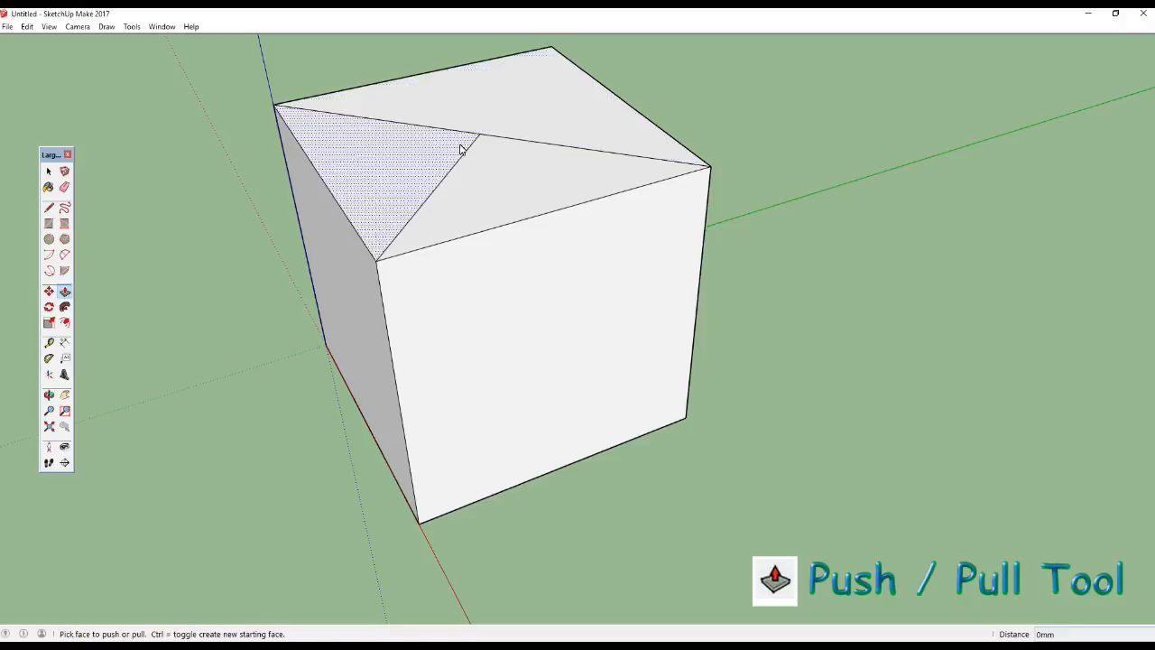
pyautogui.moveTo(450, 108); pyautogui.dragTo(483, 150, button='middle')
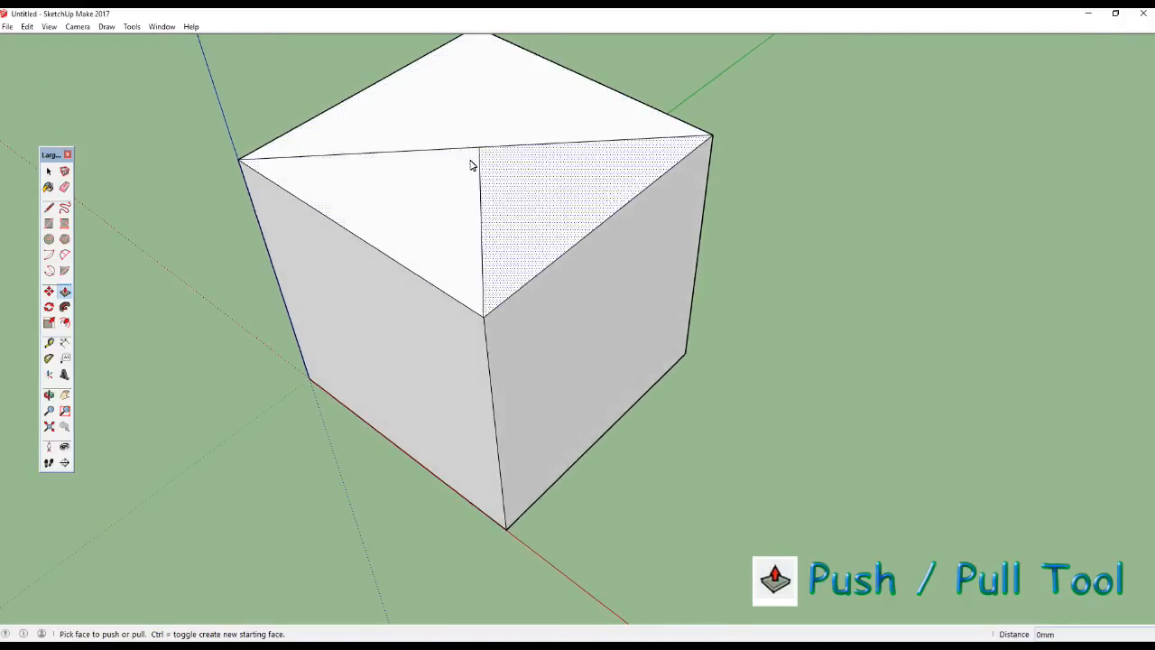
pyautogui.moveTo(452, 214); pyautogui.dragTo(467, 140, button='middle')
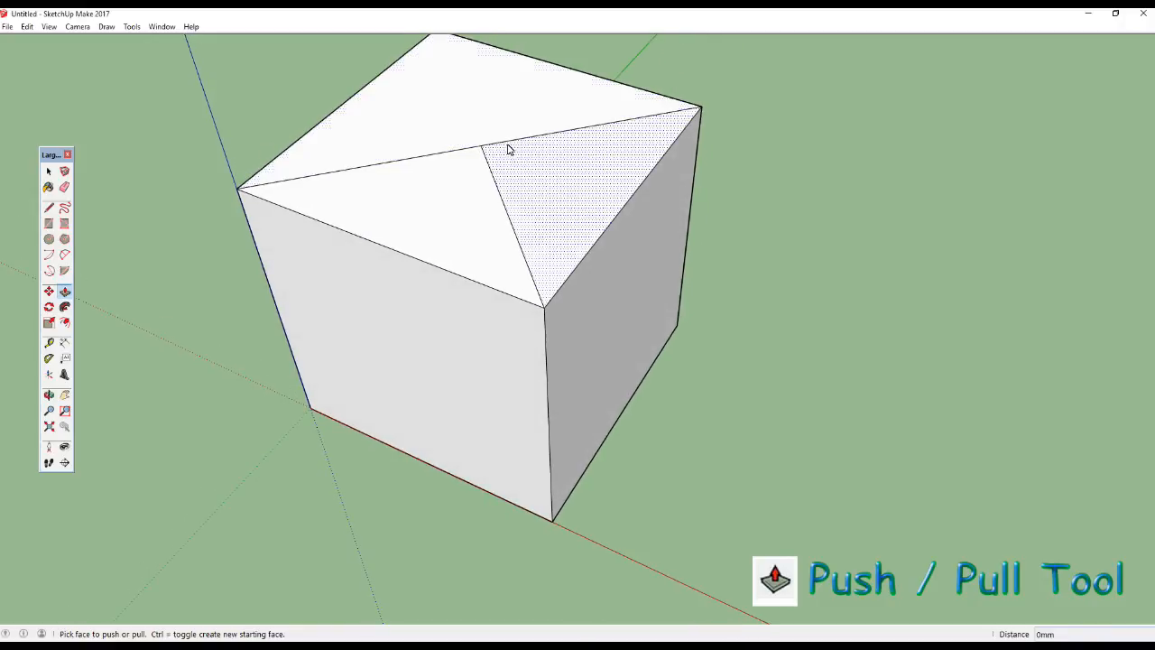
pyautogui.moveTo(492, 158)
pyautogui.mouseDown(button='middle')
pyautogui.moveTo(431, 190)
pyautogui.moveTo(457, 168)
pyautogui.moveTo(476, 170)
pyautogui.mouseUp(button='middle')
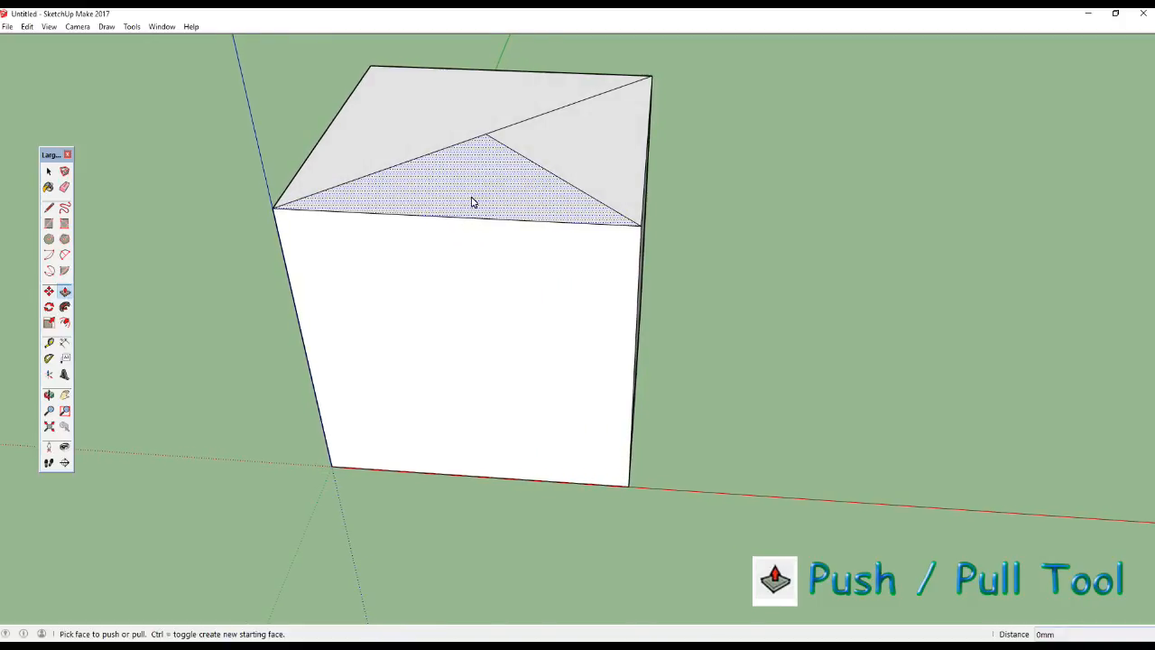
pyautogui.click(473, 188)
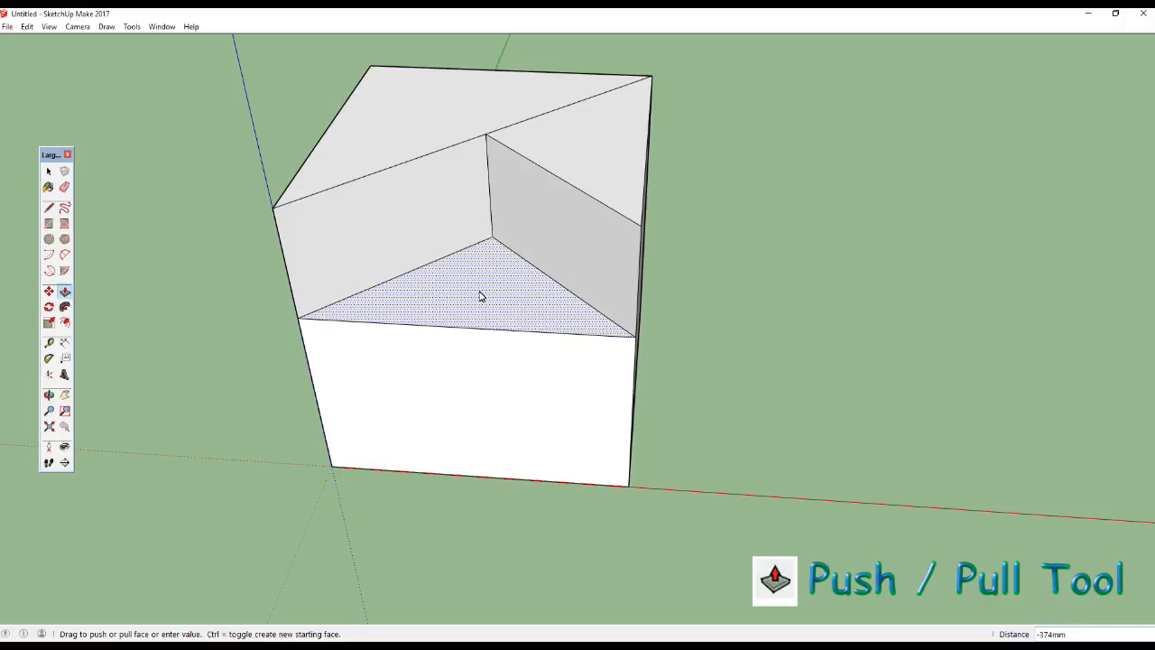
pyautogui.click(481, 296)
# Pull the sunken triangular face back up 381 mm, flush with the rest of the cube's top.
pyautogui.moveTo(595, 338); pyautogui.dragTo(510, 378, button='middle')
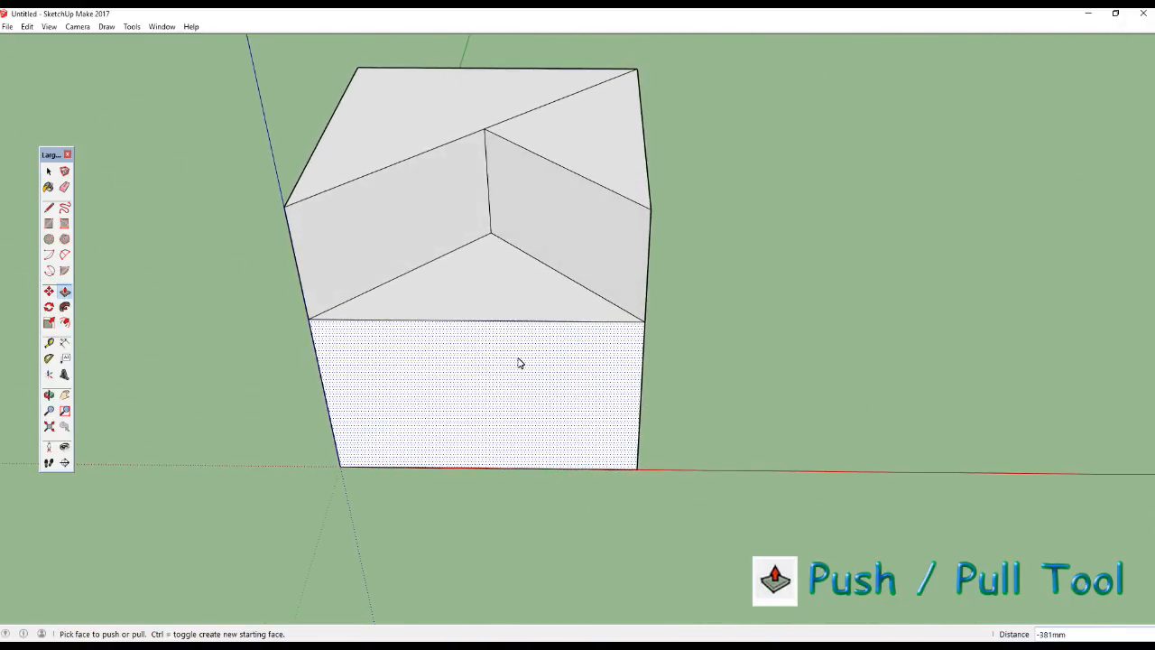
pyautogui.moveTo(495, 294); pyautogui.dragTo(600, 174)
pyautogui.moveTo(601, 174); pyautogui.dragTo(626, 170, button='middle')
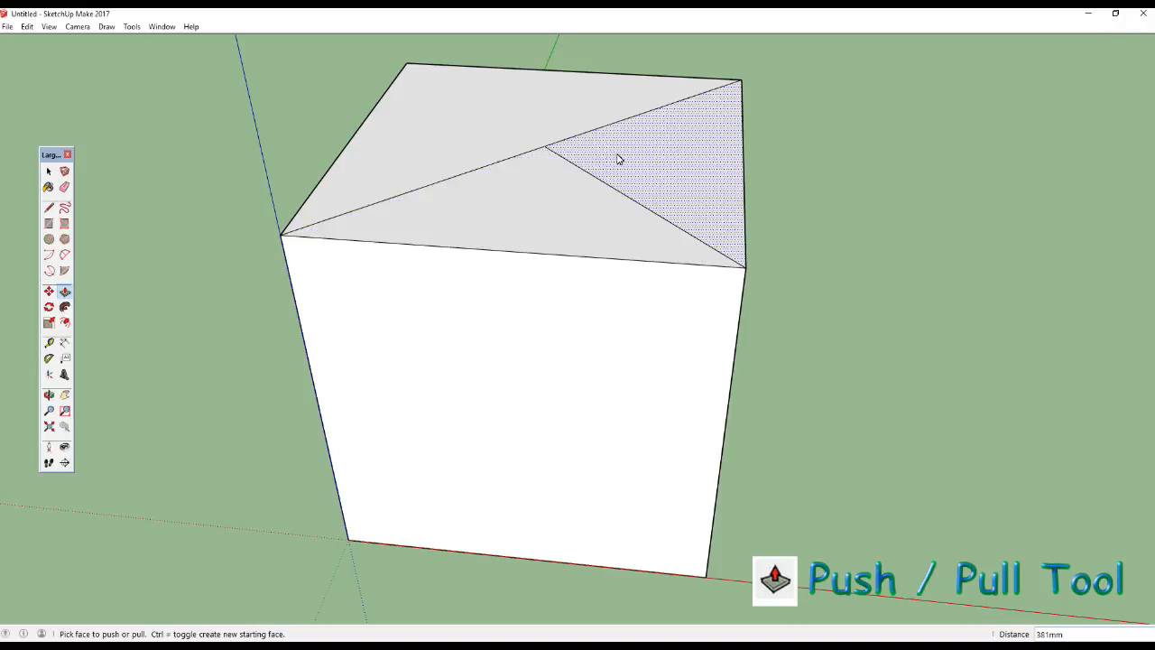
# Push the small triangle beside the red axis down about 726 mm and return it flush with the top.
pyautogui.moveTo(536, 189); pyautogui.dragTo(728, 389)
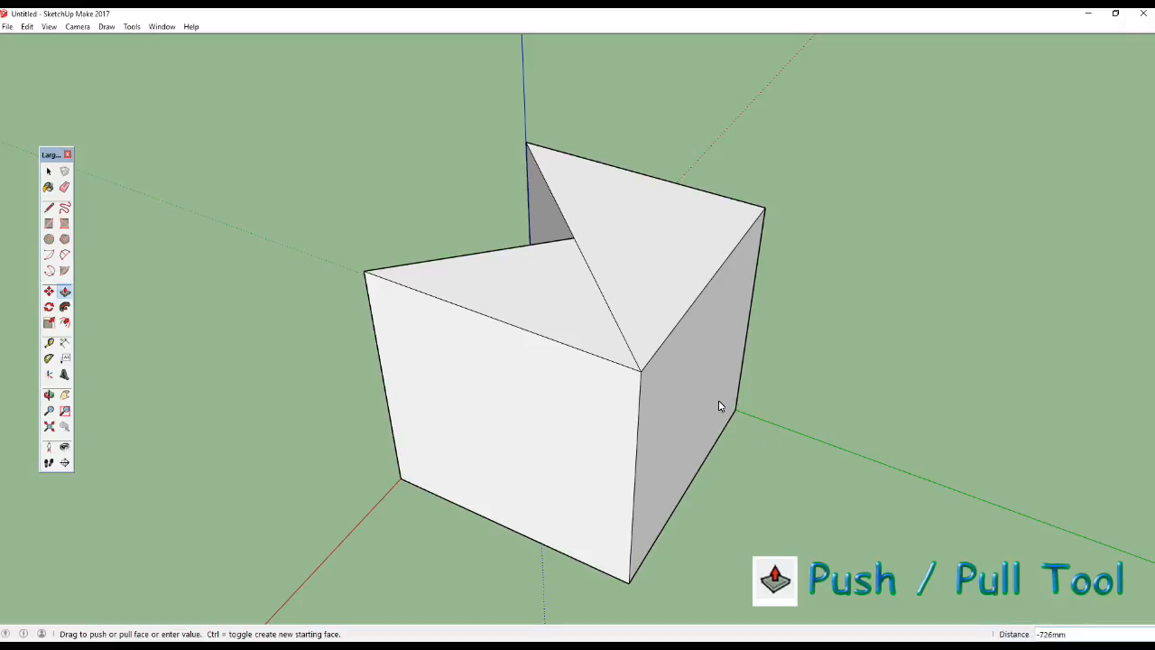
pyautogui.moveTo(575, 307)
pyautogui.mouseDown(button='middle')
pyautogui.moveTo(568, 270)
pyautogui.moveTo(532, 265)
pyautogui.moveTo(584, 268)
pyautogui.moveTo(560, 290)
pyautogui.mouseUp(button='middle')
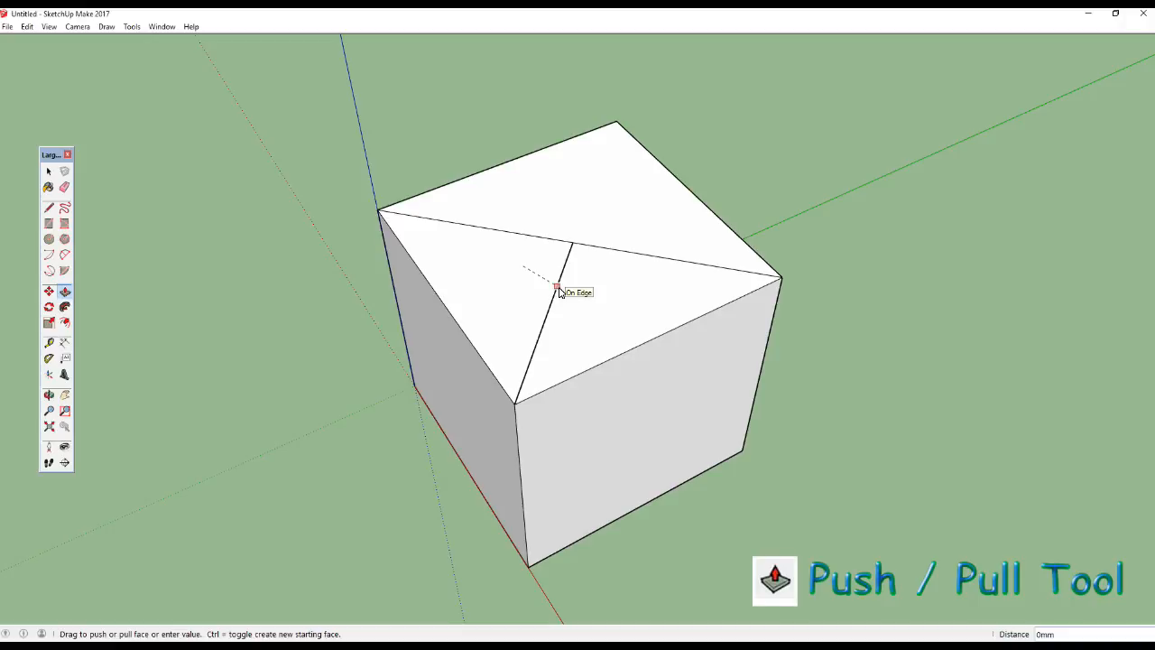
pyautogui.click(559, 288)
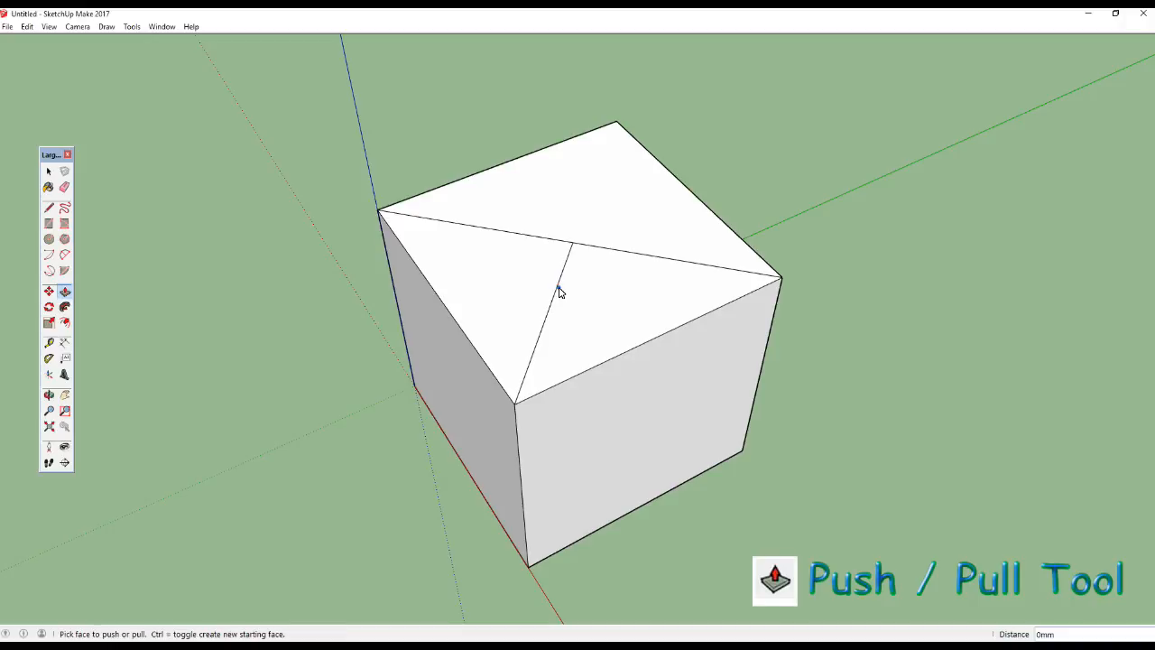
# Push the large triangular half of the top face down about 434 mm and return it to its original height.
pyautogui.moveTo(609, 303); pyautogui.dragTo(555, 287, button='middle')
pyautogui.moveTo(557, 290); pyautogui.dragTo(476, 245, button='middle')
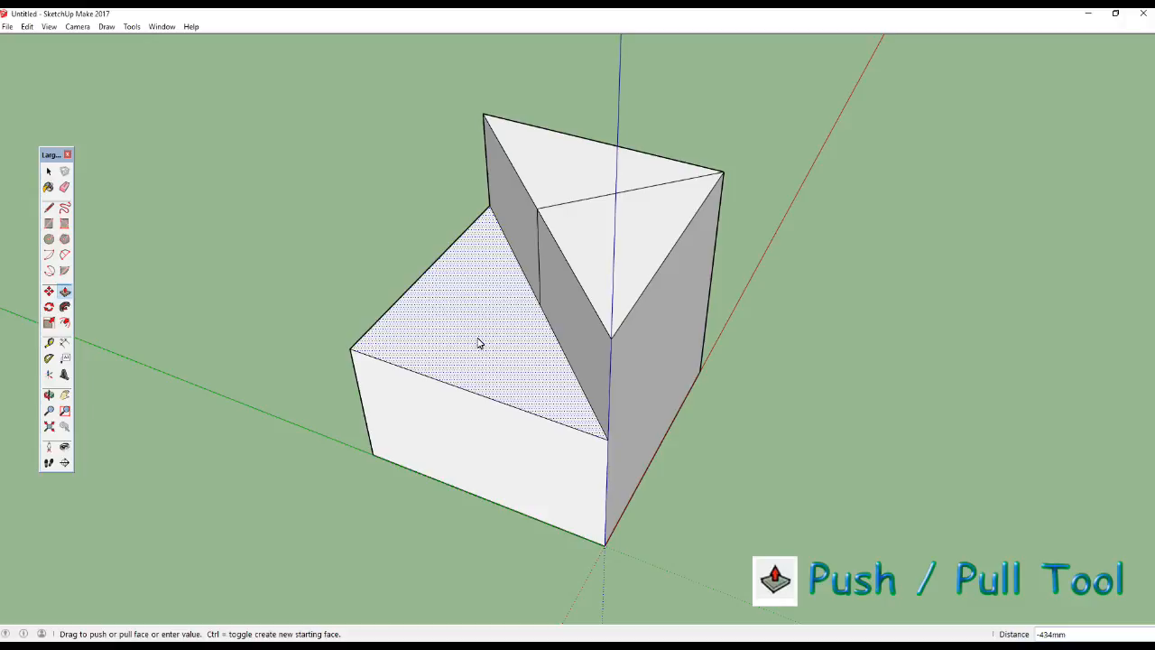
pyautogui.moveTo(520, 225); pyautogui.dragTo(579, 244, button='middle')
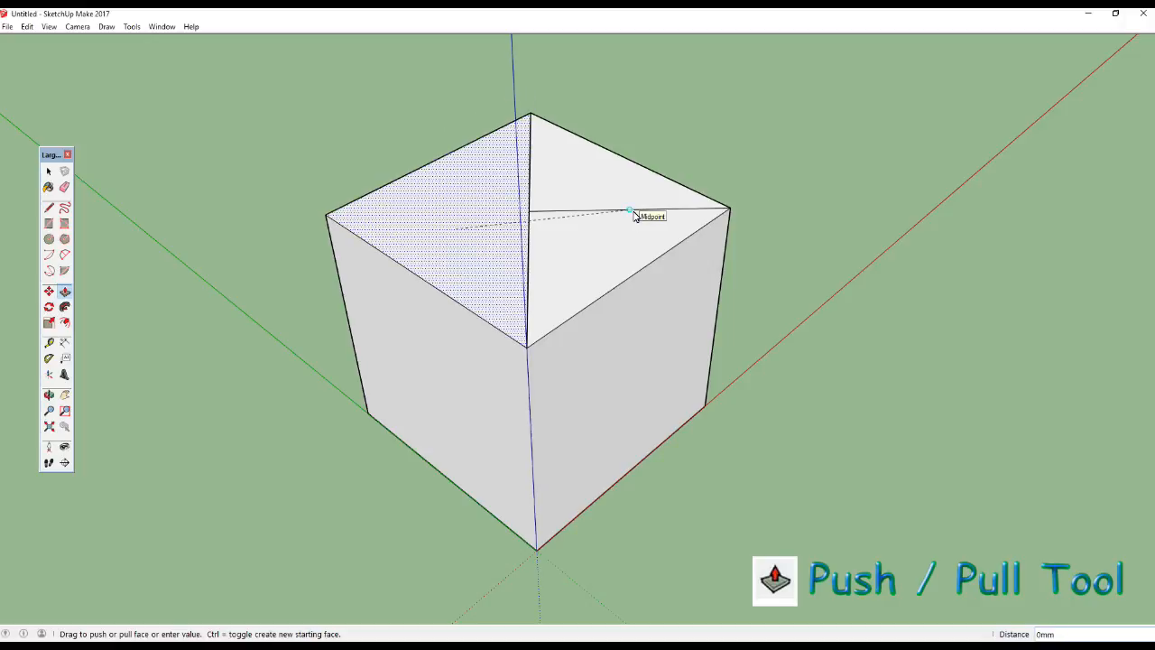
pyautogui.moveTo(634, 215)
pyautogui.mouseDown(button='middle')
pyautogui.moveTo(506, 279)
pyautogui.moveTo(569, 200)
pyautogui.moveTo(493, 222)
pyautogui.moveTo(493, 265)
pyautogui.moveTo(527, 209)
pyautogui.moveTo(515, 240)
pyautogui.moveTo(536, 250)
pyautogui.mouseUp(button='middle')
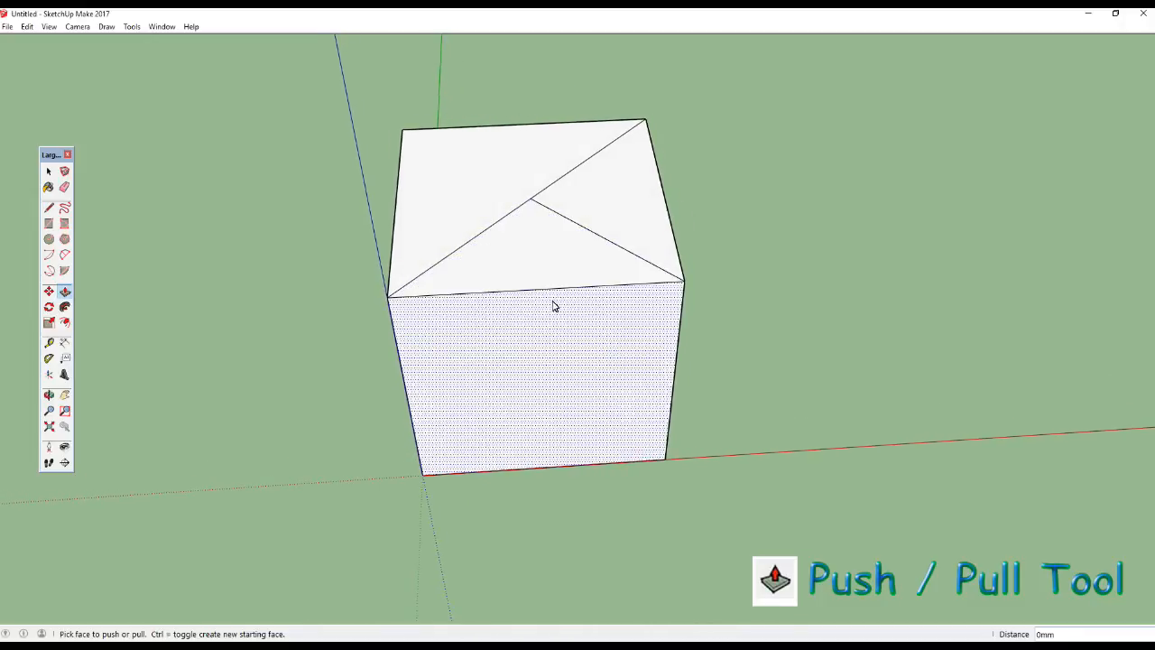
# Push the small triangle beside the red axis down the full 1000 mm to cut that wedge out of the cube.
pyautogui.moveTo(544, 259); pyautogui.dragTo(512, 257, button='middle')
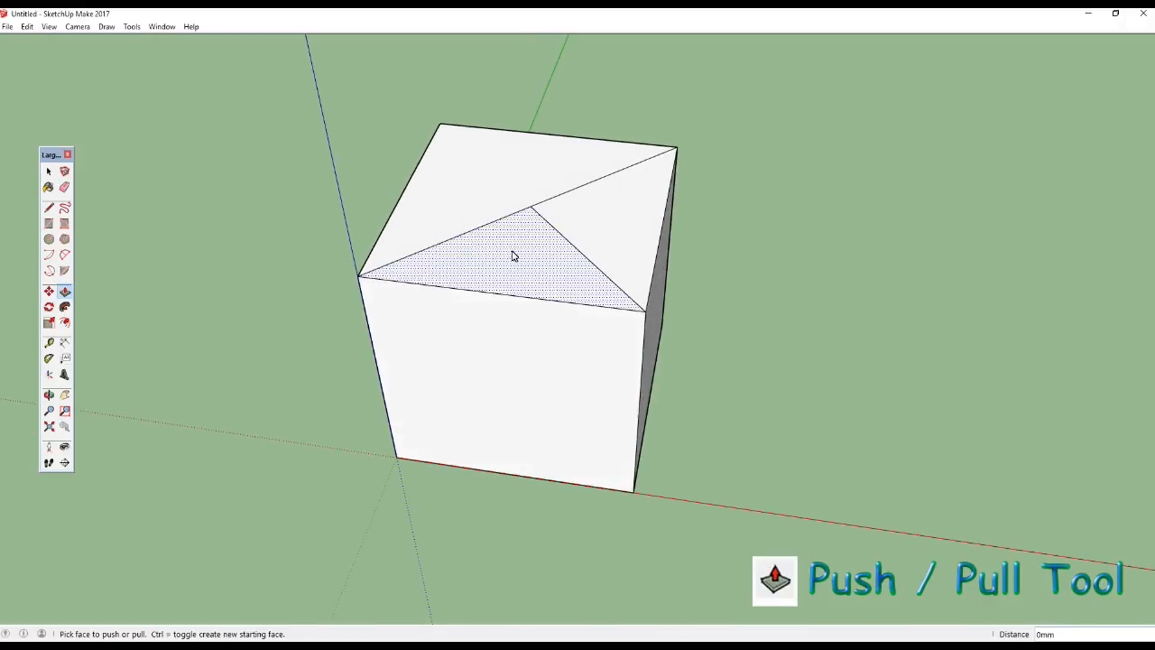
pyautogui.moveTo(531, 293); pyautogui.dragTo(551, 425)
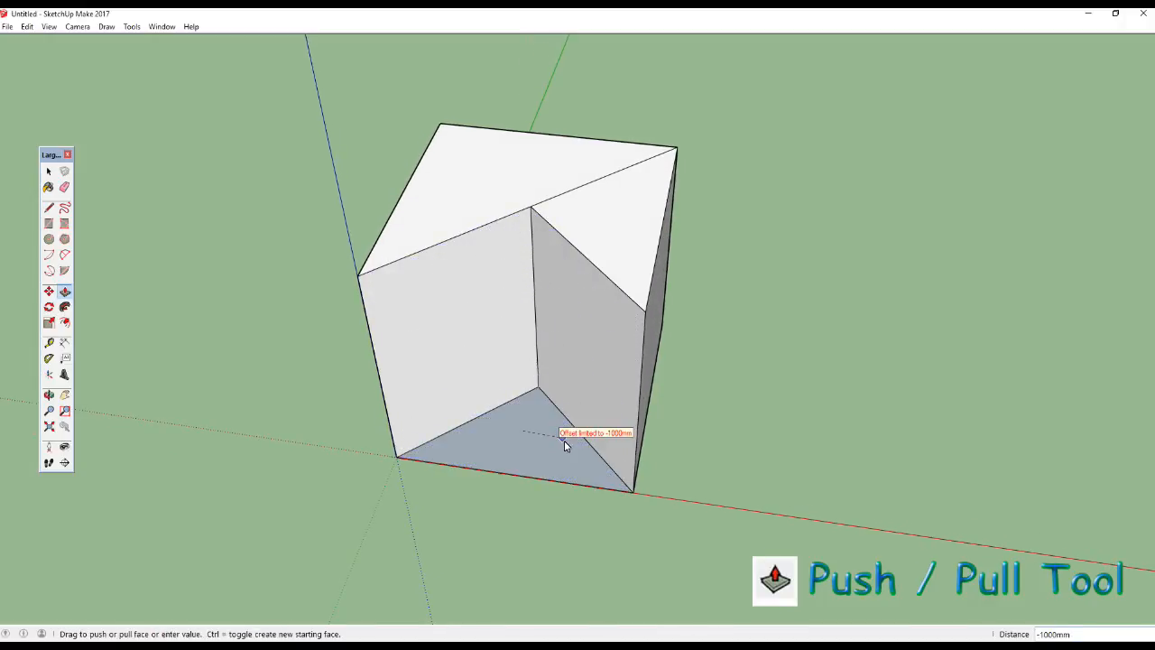
pyautogui.moveTo(614, 485); pyautogui.dragTo(604, 485, button='middle')
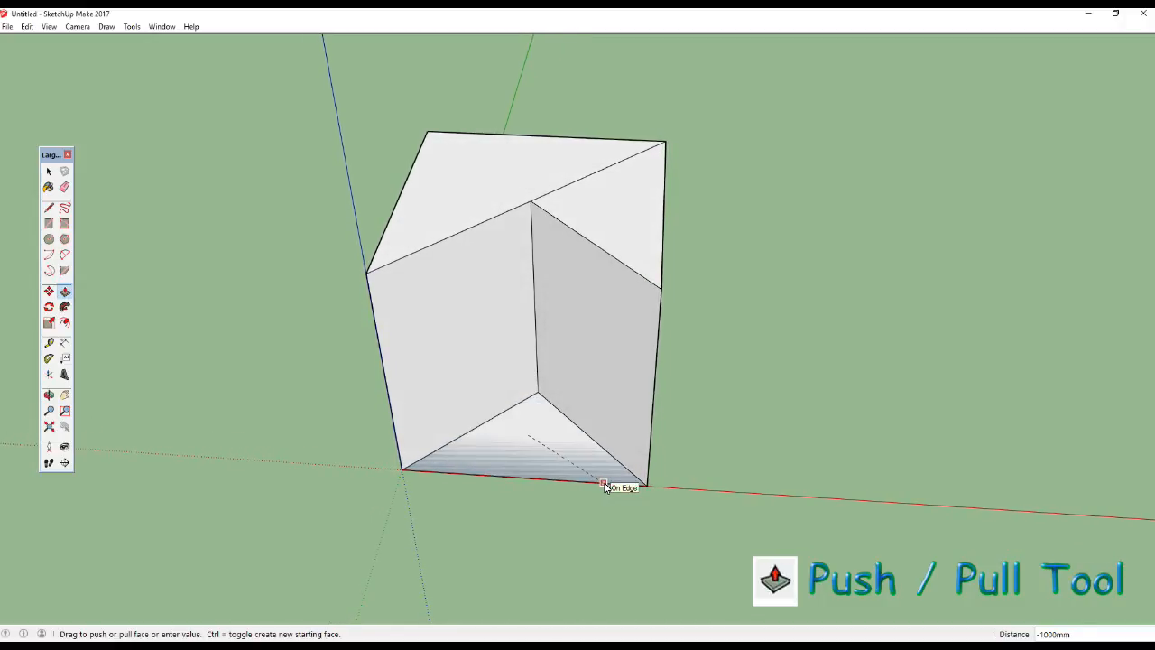
pyautogui.click(605, 486)
pyautogui.moveTo(557, 483); pyautogui.dragTo(588, 362, button='middle')
# Undo the last Push/Pull that cut the triangular wedge out of the cube.
pyautogui.moveTo(629, 405); pyautogui.dragTo(32, 31, button='middle')
pyautogui.click(28, 27)
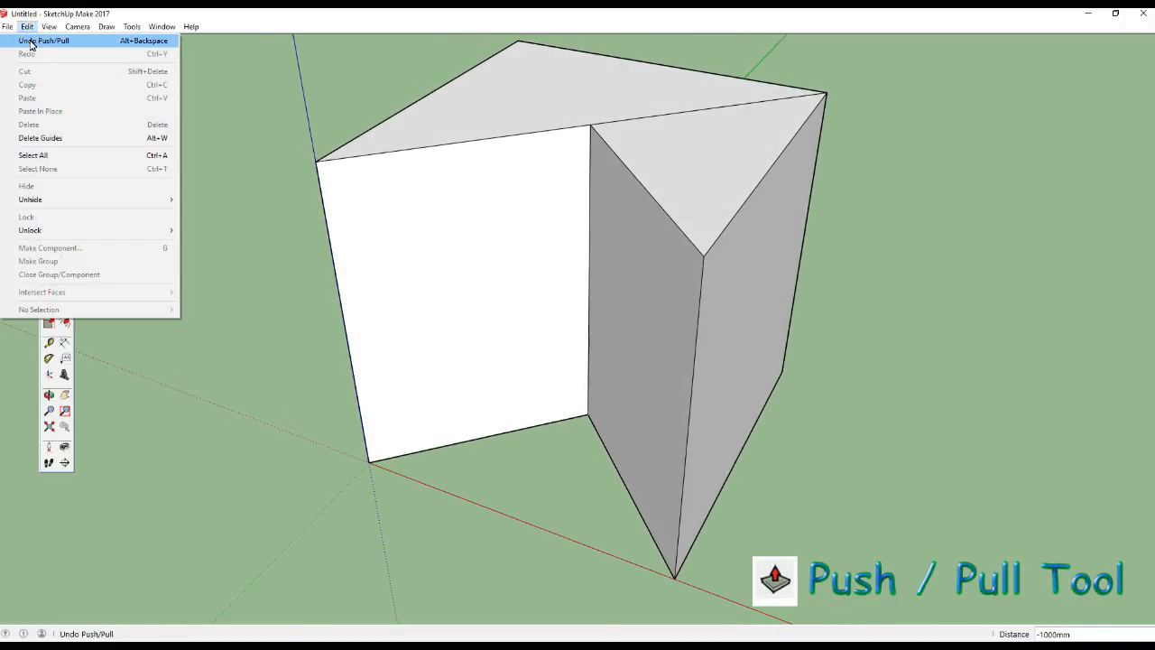
pyautogui.click(30, 41)
# Push the small triangle beside the red axis partway down and raise it flush with the cube's top again.
pyautogui.moveTo(495, 261); pyautogui.dragTo(561, 187, button='middle')
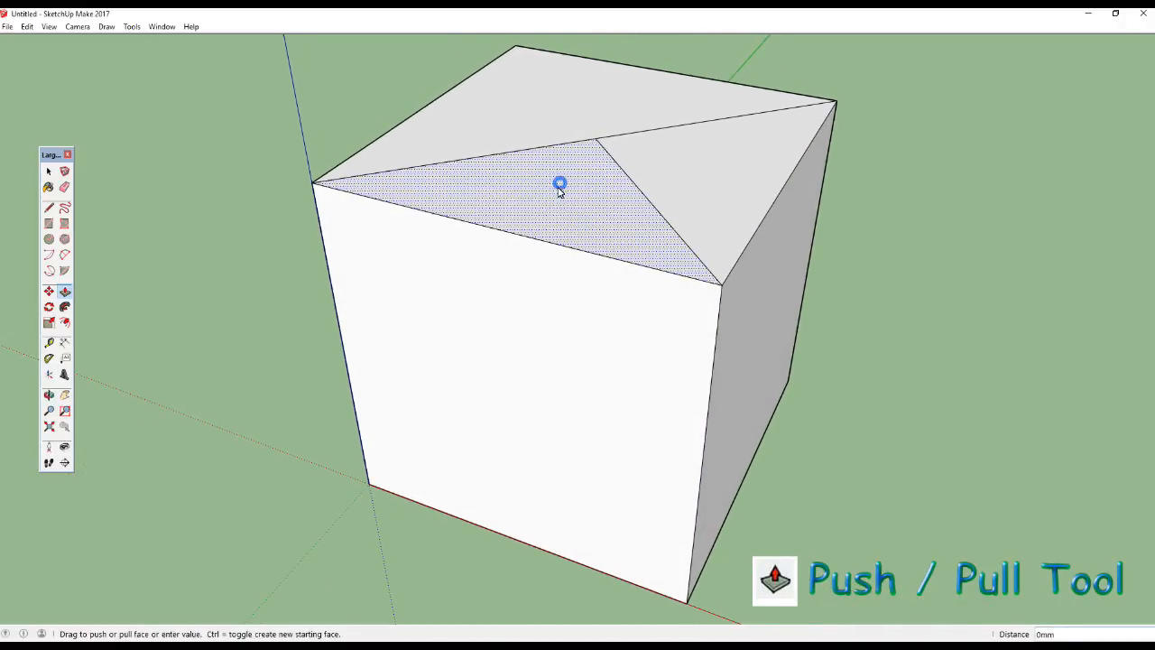
pyautogui.moveTo(556, 208); pyautogui.dragTo(531, 297)
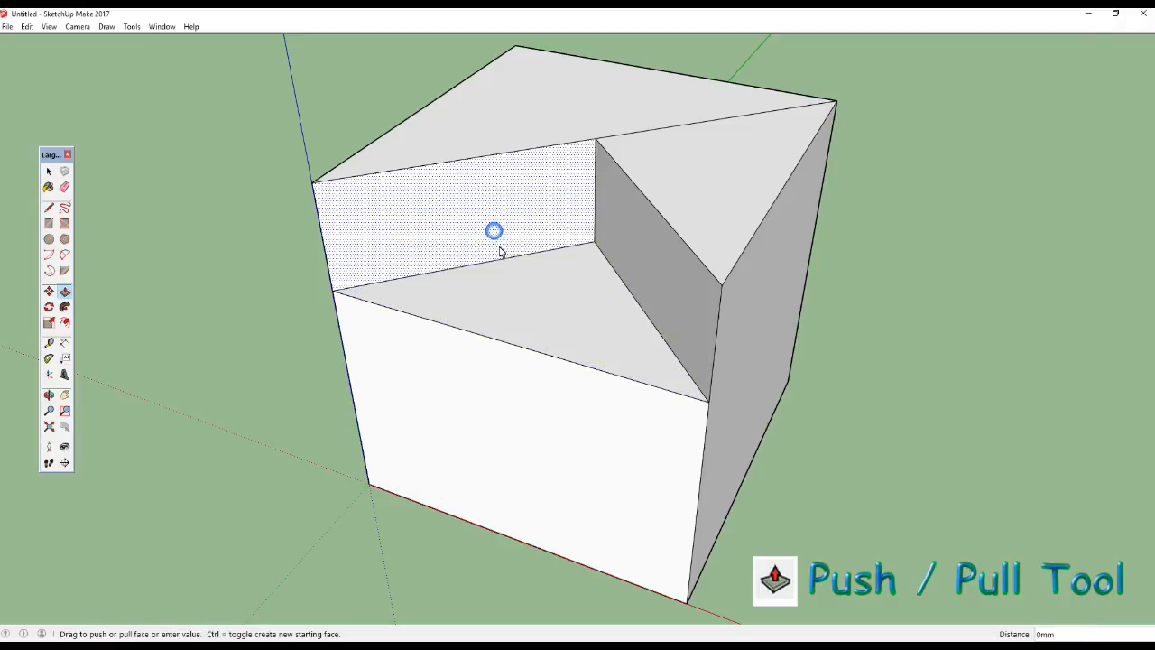
pyautogui.moveTo(507, 224); pyautogui.dragTo(660, 279, button='middle')
pyautogui.click(660, 279)
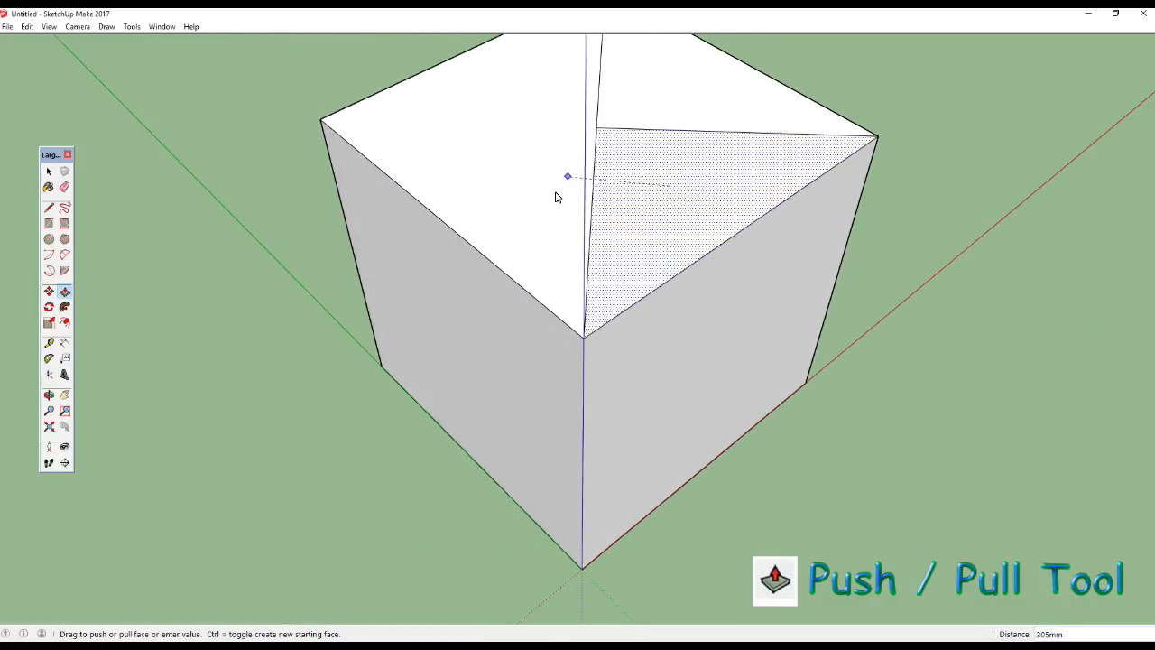
pyautogui.moveTo(666, 277); pyautogui.dragTo(626, 328, button='middle')
pyautogui.click(627, 328)
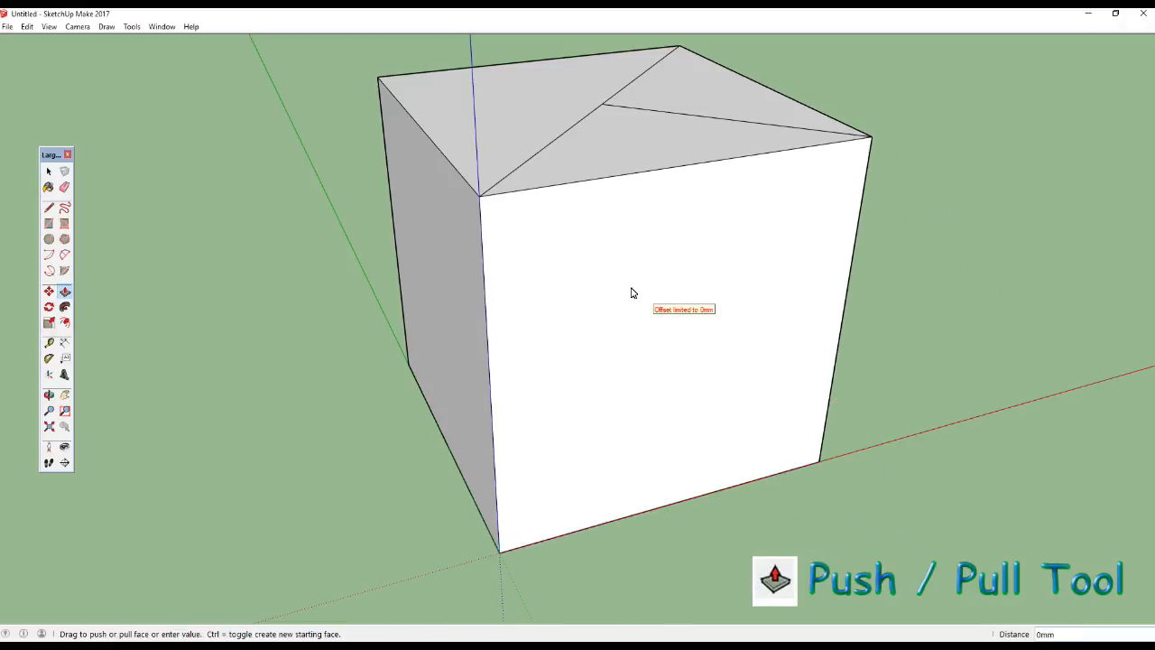
# Form a lowered ledge extending beyond the cube's front and pull the notch's diagonal inner wall out about 219 mm.
pyautogui.moveTo(706, 355); pyautogui.dragTo(638, 205, button='middle')
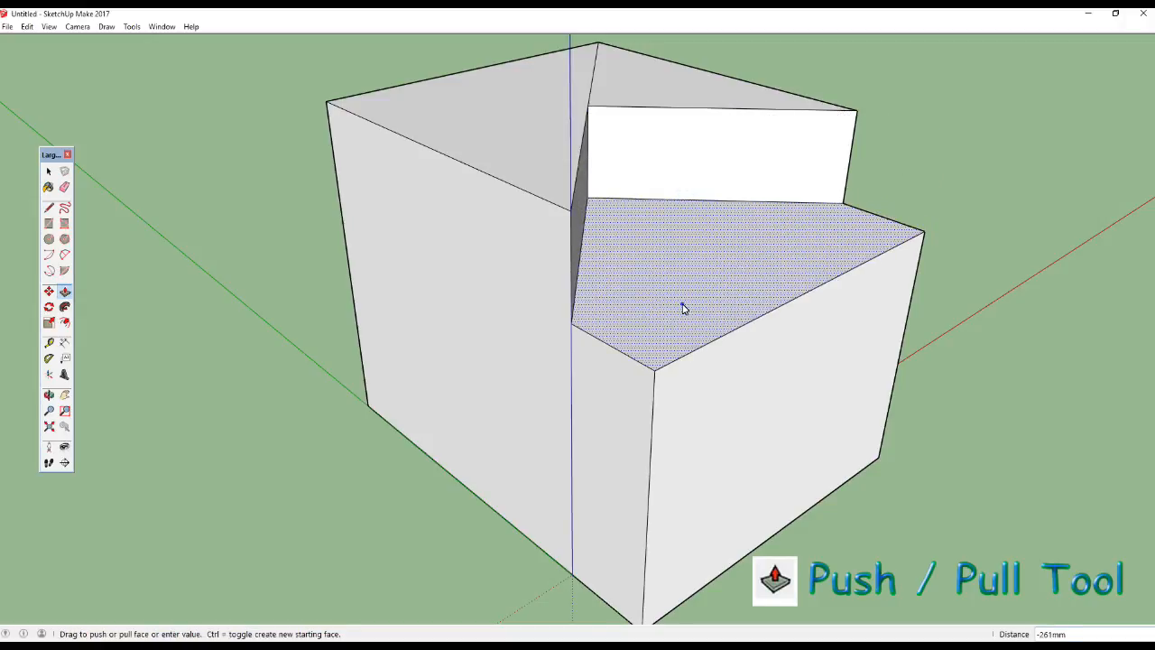
pyautogui.moveTo(632, 294); pyautogui.dragTo(529, 232, button='middle')
pyautogui.click(530, 227)
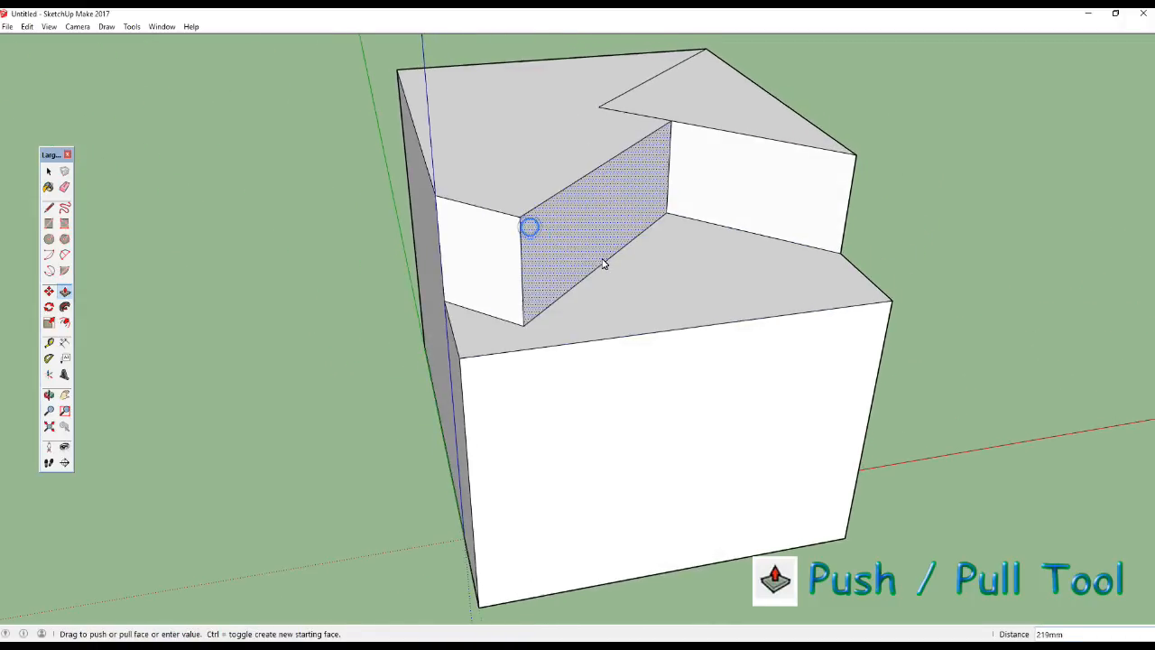
pyautogui.moveTo(603, 261); pyautogui.dragTo(750, 186, button='middle')
# Pull the cube's large side face beside the notch outward about 255 mm.
pyautogui.moveTo(748, 182); pyautogui.dragTo(699, 251)
pyautogui.moveTo(652, 287)
pyautogui.mouseDown(button='middle')
pyautogui.moveTo(686, 319)
pyautogui.moveTo(708, 312)
pyautogui.moveTo(662, 315)
pyautogui.moveTo(671, 284)
pyautogui.moveTo(652, 289)
pyautogui.moveTo(658, 281)
pyautogui.mouseUp(button='middle')
pyautogui.click(663, 293)
pyautogui.click(658, 278)
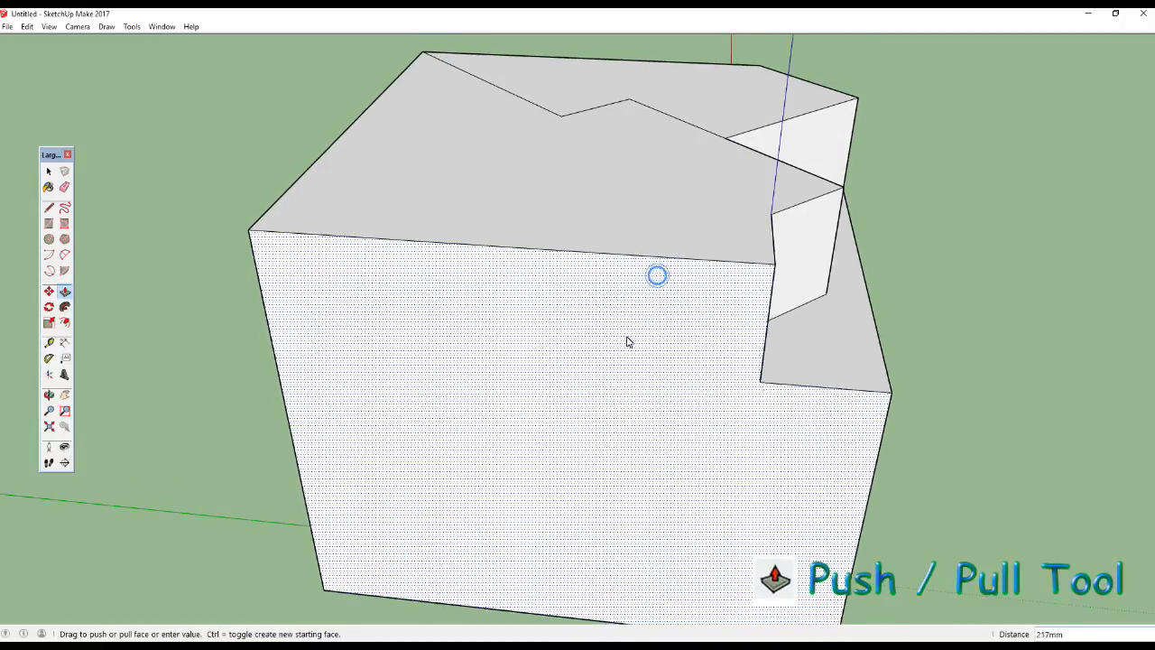
pyautogui.click(627, 337)
# Pull the narrow wall above the ledge out about 486 mm to form a bar overhanging the cube's front.
pyautogui.moveTo(626, 337); pyautogui.dragTo(531, 237, button='middle')
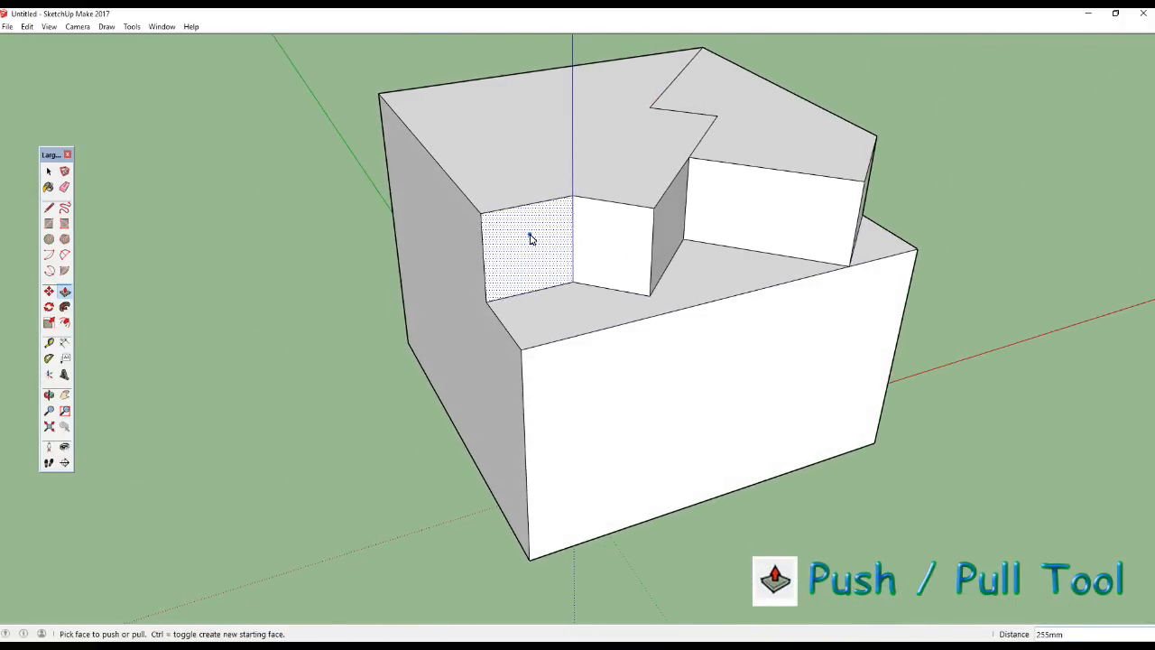
pyautogui.click(634, 356)
pyautogui.moveTo(717, 400); pyautogui.dragTo(522, 286, button='middle')
pyautogui.click(492, 388)
pyautogui.moveTo(676, 426); pyautogui.dragTo(587, 332, button='middle')
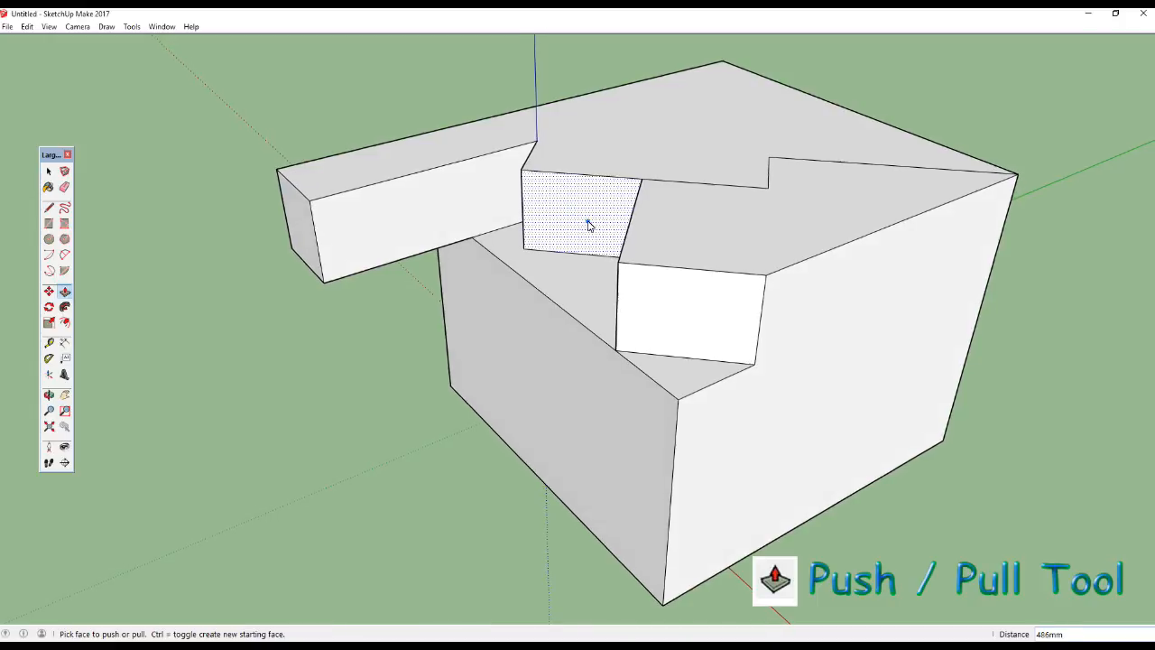
# Pull the notch's short back wall forward across the ledge and raise the zigzag-edged part of the top face.
pyautogui.doubleClick(580, 264)
pyautogui.moveTo(577, 258); pyautogui.dragTo(734, 247, button='middle')
pyautogui.click(740, 180)
# Push/pull the raised block's small end face and push its larger front wall inward.
pyautogui.moveTo(741, 180); pyautogui.dragTo(526, 196, button='middle')
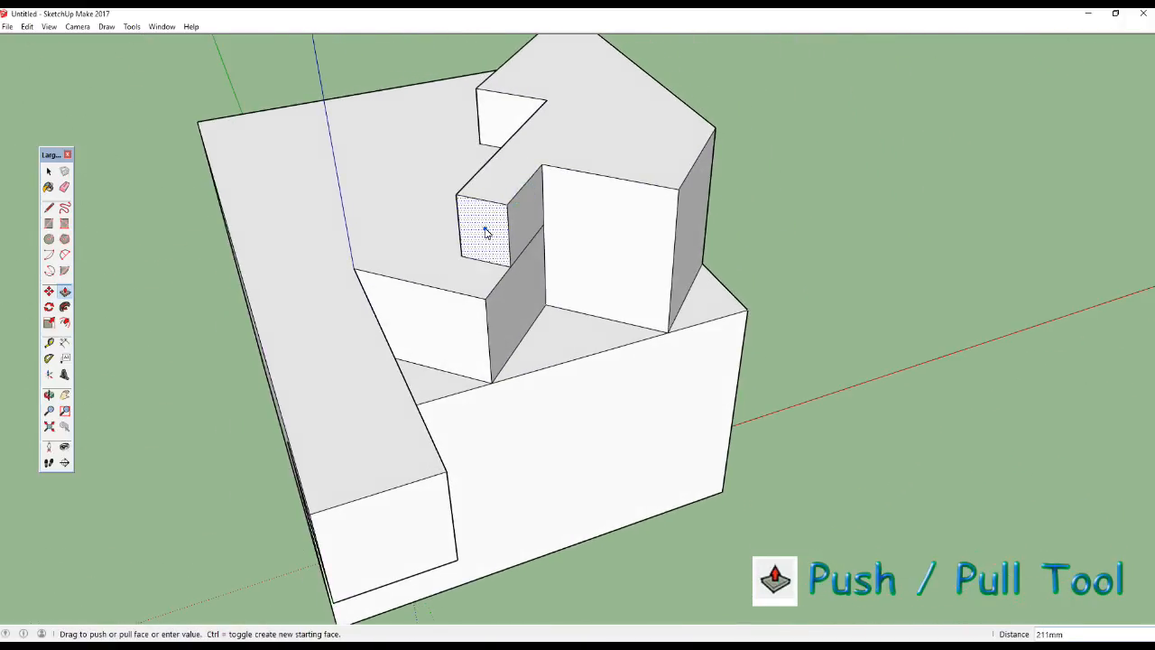
pyautogui.click(485, 230)
pyautogui.moveTo(622, 313)
pyautogui.mouseDown(button='middle')
pyautogui.moveTo(614, 277)
pyautogui.moveTo(640, 276)
pyautogui.moveTo(516, 261)
pyautogui.moveTo(520, 334)
pyautogui.moveTo(596, 347)
pyautogui.moveTo(683, 387)
pyautogui.moveTo(629, 412)
pyautogui.moveTo(791, 410)
pyautogui.moveTo(620, 424)
pyautogui.moveTo(614, 457)
pyautogui.moveTo(839, 400)
pyautogui.moveTo(824, 384)
pyautogui.moveTo(619, 379)
pyautogui.moveTo(235, 238)
pyautogui.moveTo(258, 196)
pyautogui.moveTo(256, 217)
pyautogui.moveTo(626, 324)
pyautogui.mouseUp(button='middle')
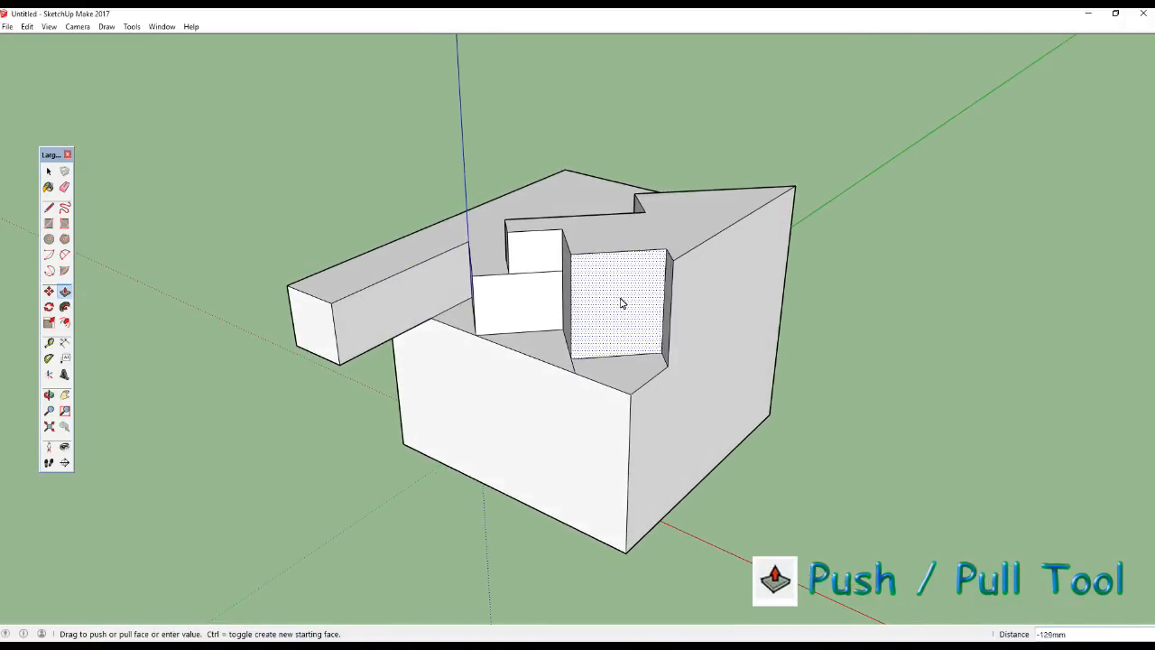
# Start a new model without saving the changes to the current one.
pyautogui.moveTo(592, 354); pyautogui.dragTo(30, 33, button='middle')
pyautogui.click(8, 27)
pyautogui.click(7, 27)
pyautogui.click(8, 27)
pyautogui.click(26, 41)
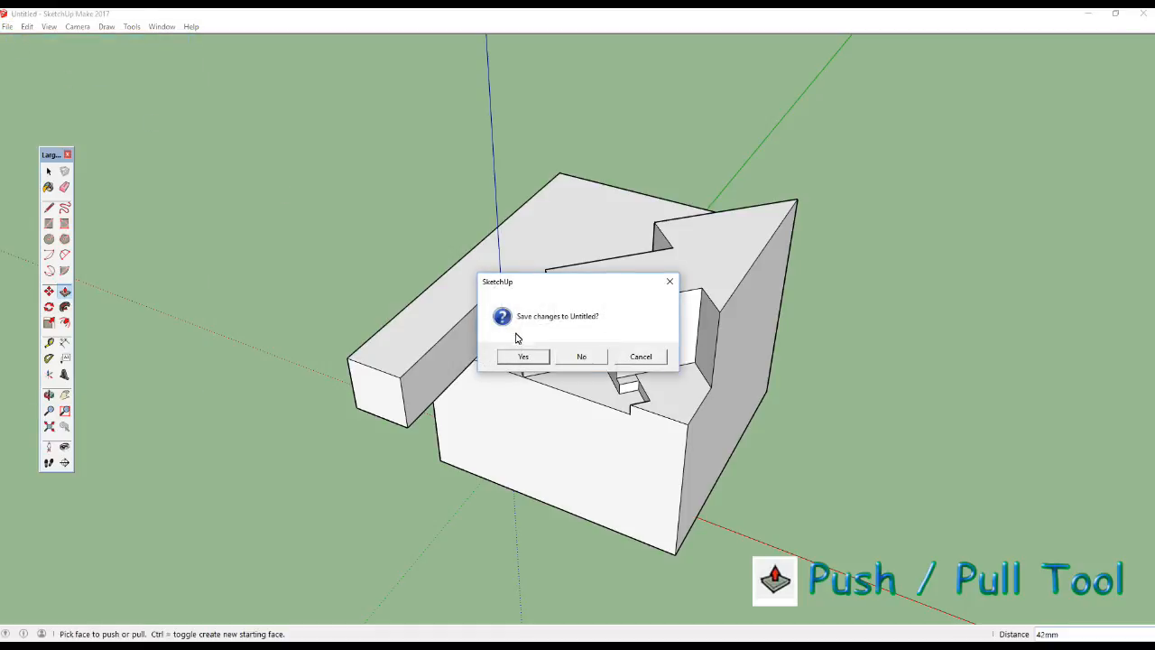
pyautogui.click(582, 357)
# Push the plain cube's face along the red axis inward about 119 mm.
pyautogui.scroll(5, 572, 271)
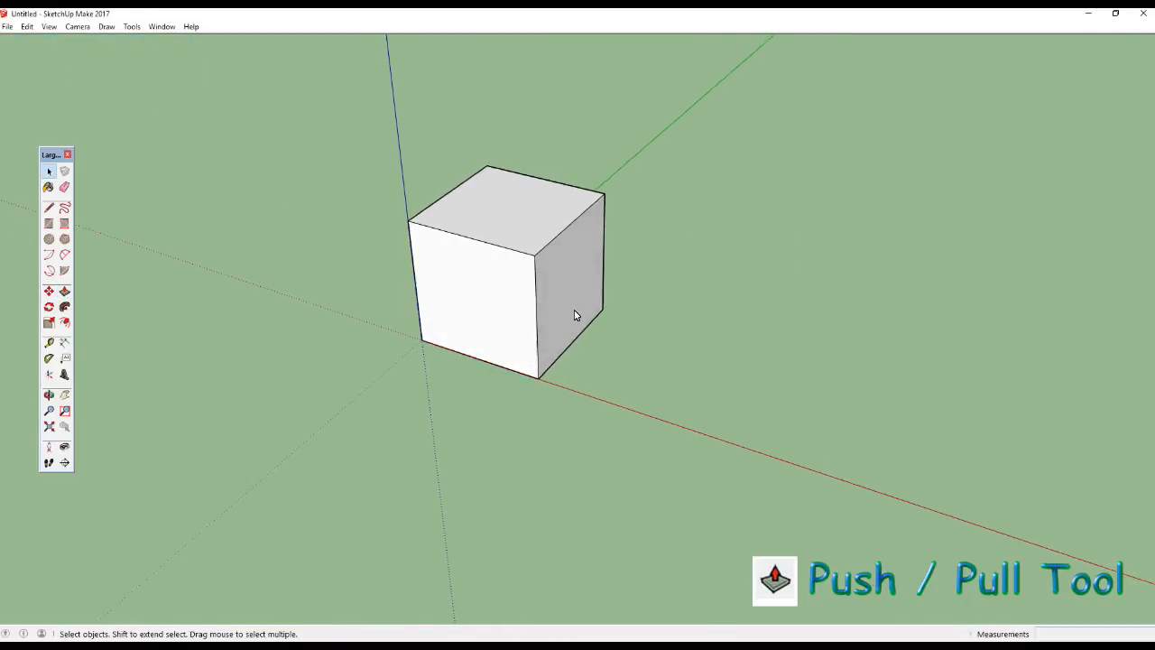
pyautogui.scroll(4, 477, 196)
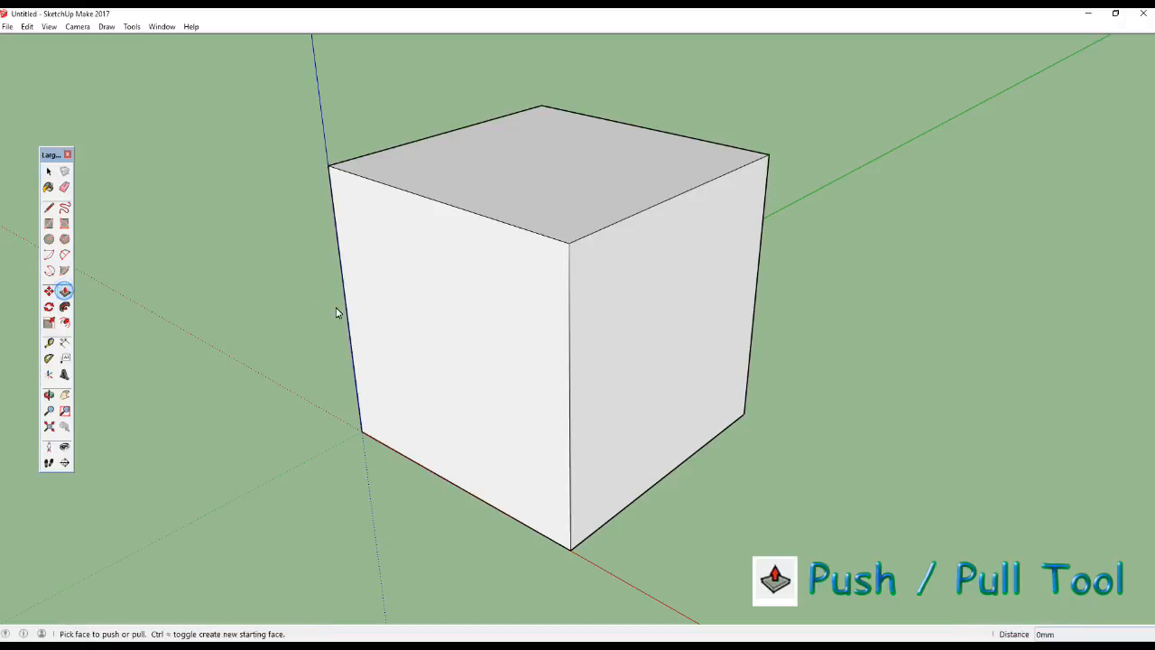
pyautogui.moveTo(416, 327); pyautogui.dragTo(453, 334)
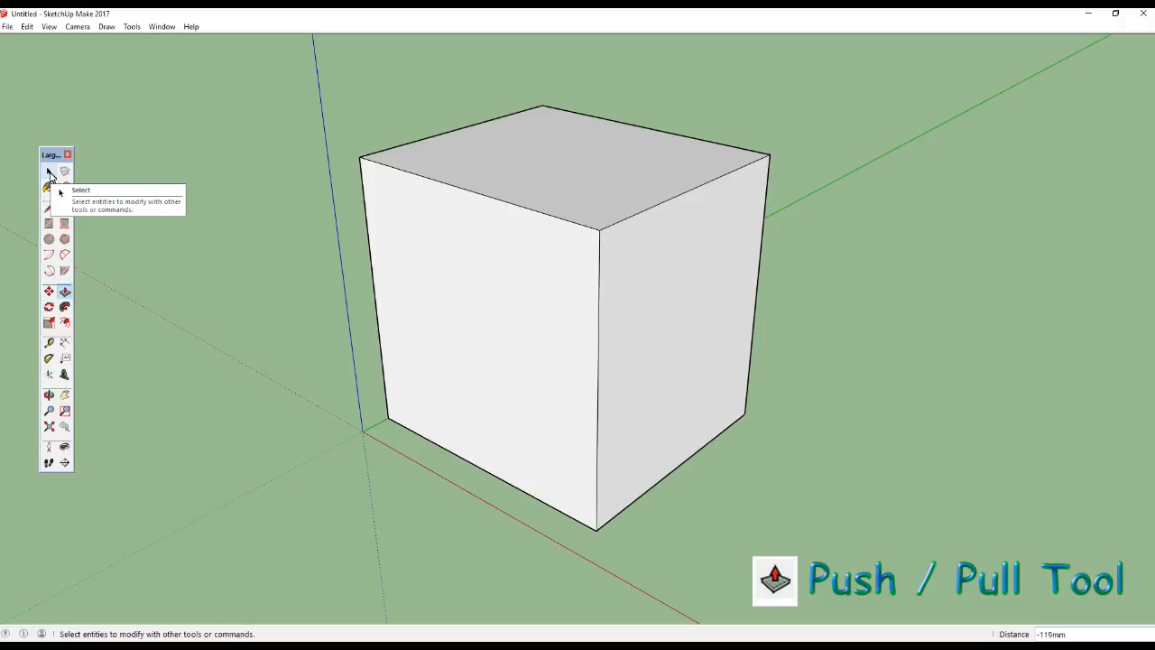
# Draw a square about 1115 mm wide on the ground along the red axis and pull it up about 1192 mm.
pyautogui.moveTo(147, 302); pyautogui.dragTo(216, 301, button='middle')
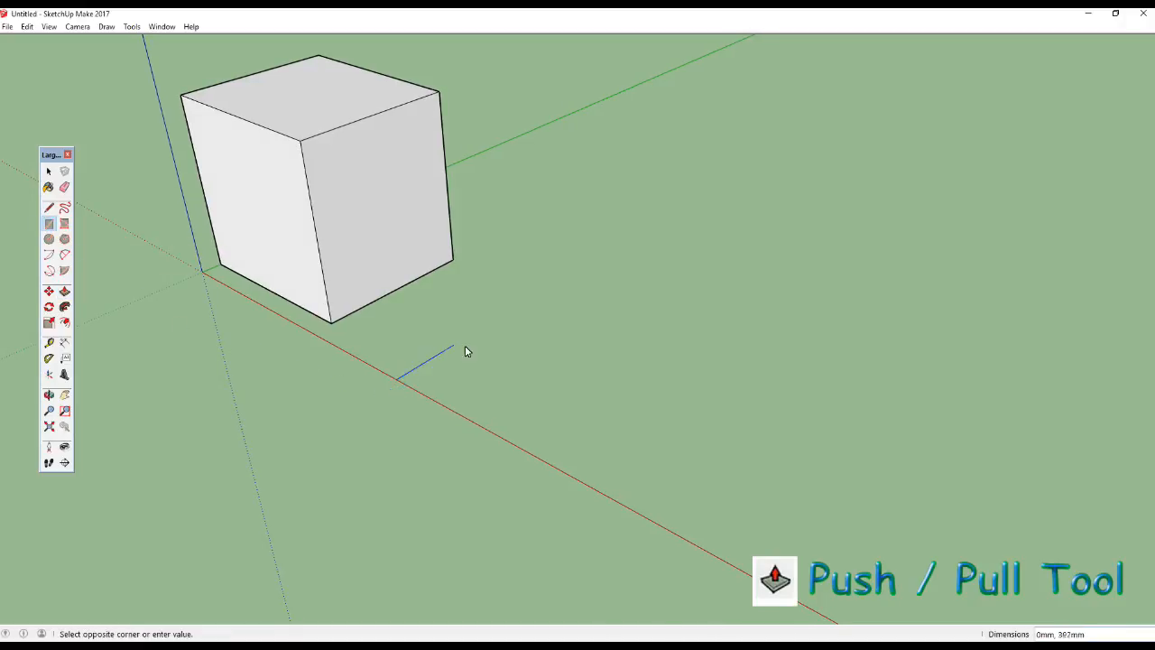
pyautogui.click(724, 363)
pyautogui.moveTo(577, 335); pyautogui.dragTo(471, 376, button='middle')
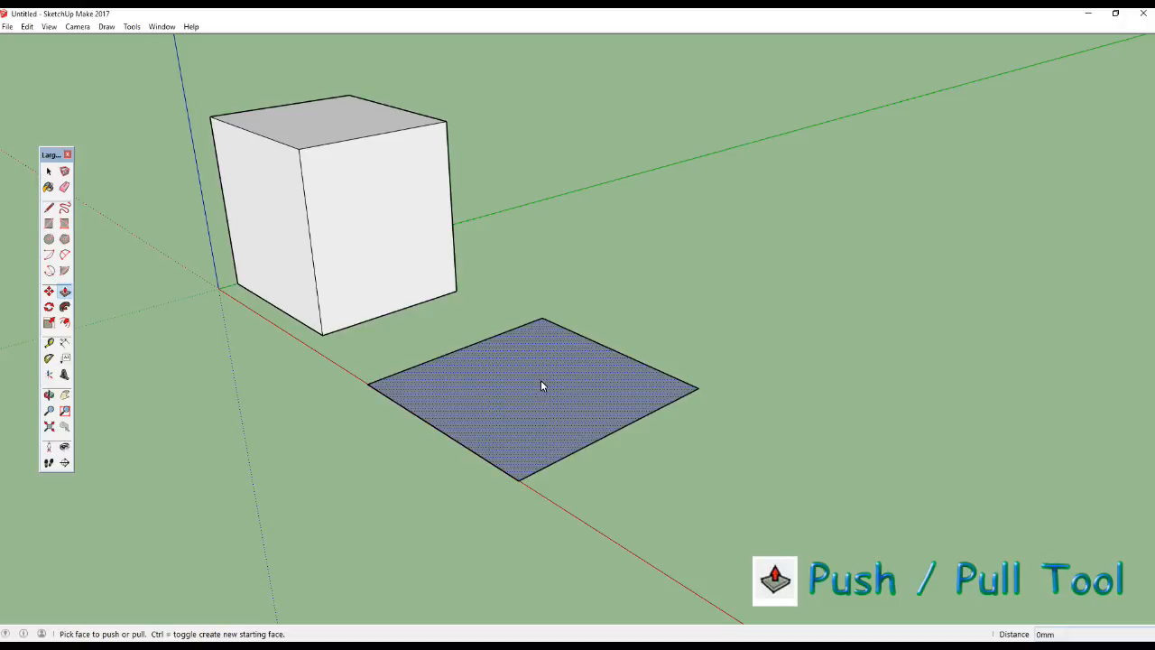
pyautogui.click(532, 402)
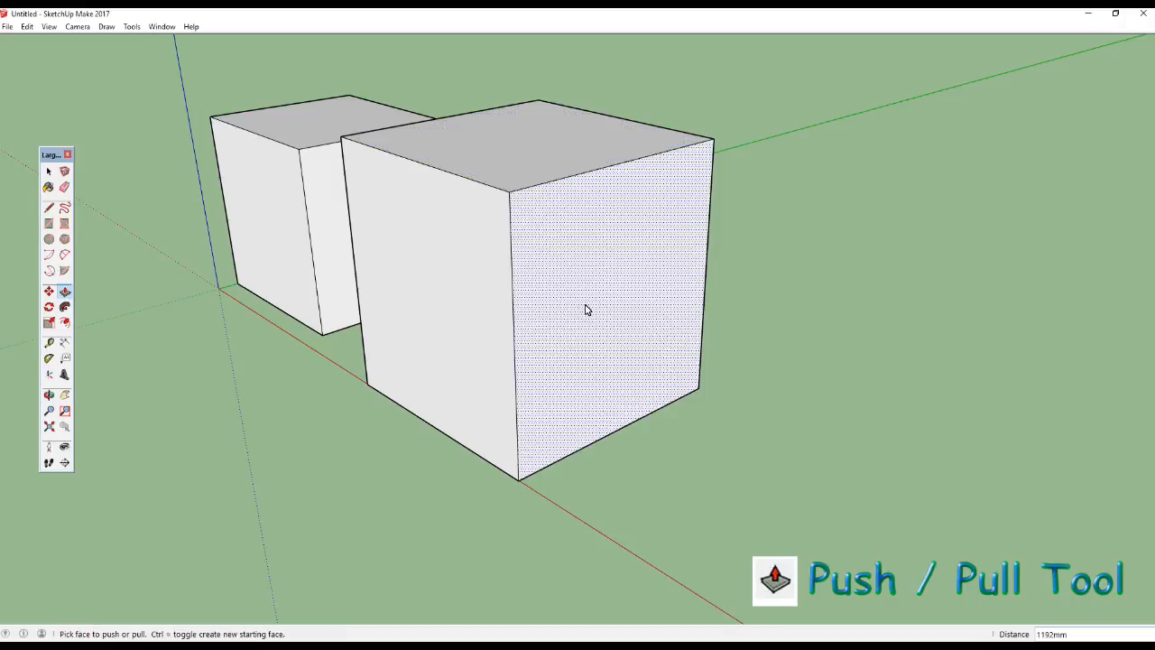
# Pull the new box's face toward the cube out about 141 mm and its adjacent front face about 504 mm.
pyautogui.moveTo(863, 344); pyautogui.dragTo(562, 269, button='middle')
pyautogui.click(563, 262)
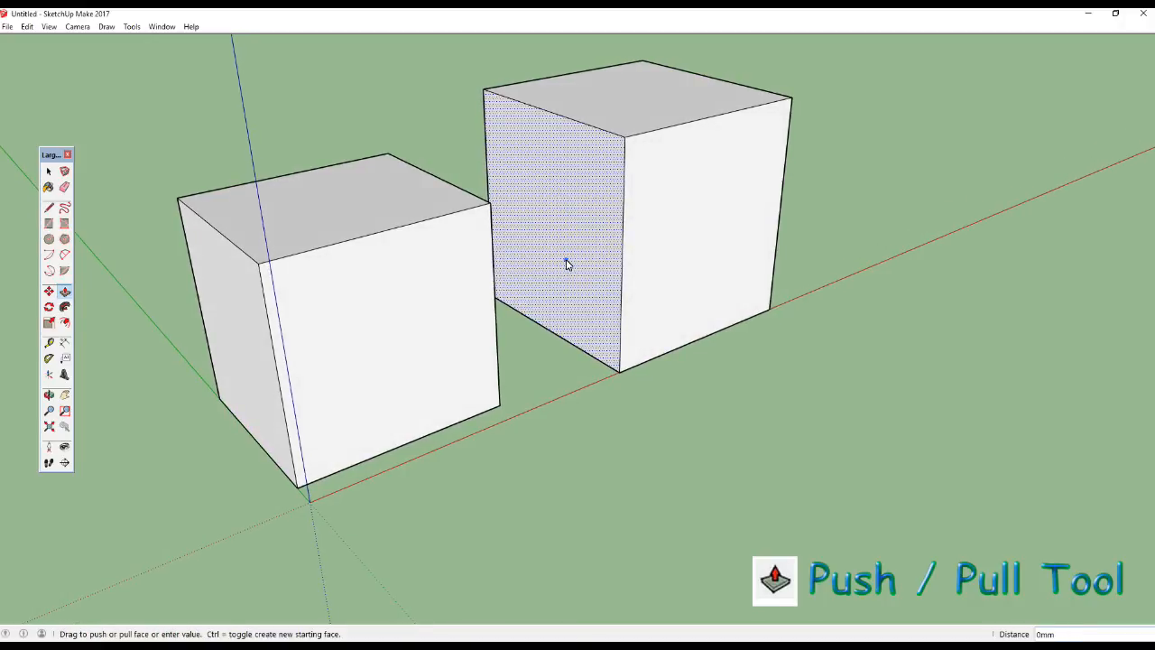
pyautogui.click(548, 285)
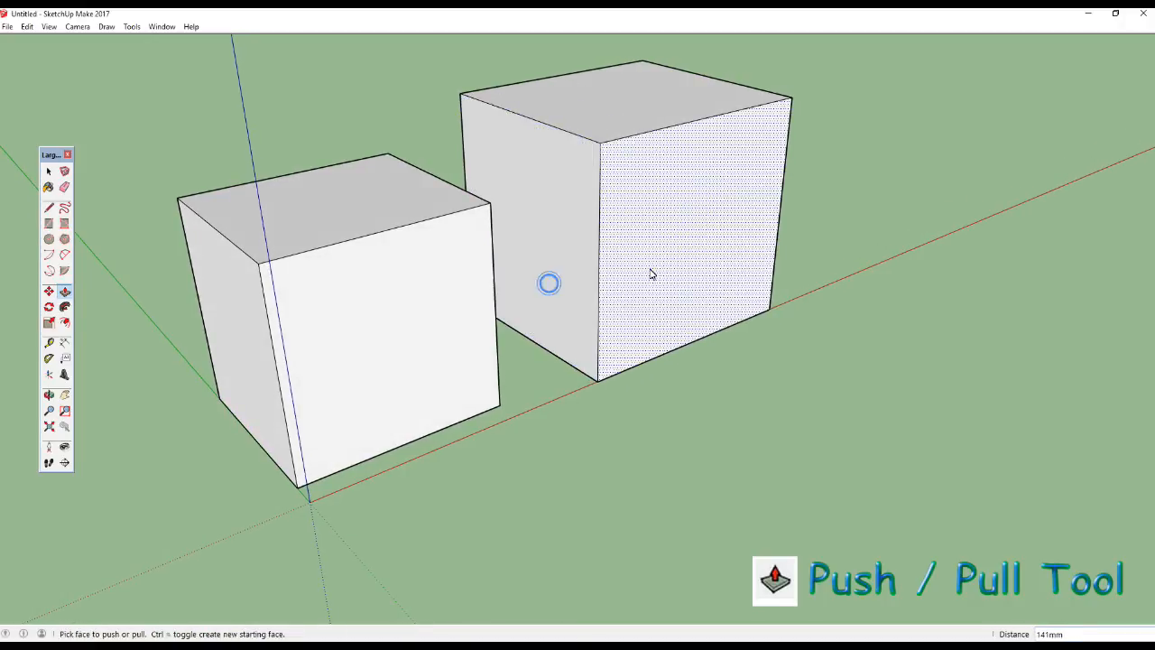
pyautogui.moveTo(649, 269); pyautogui.dragTo(705, 313)
pyautogui.click(696, 301)
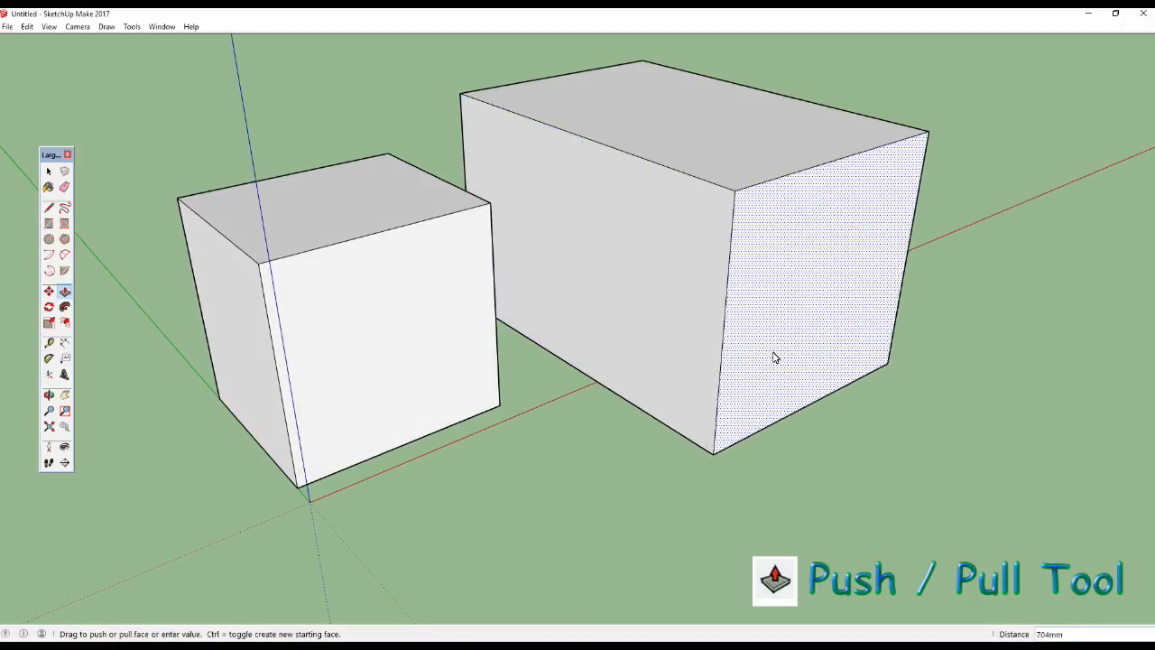
pyautogui.click(750, 357)
# Pull the large box's end face crossing the red axis outward about 95 mm.
pyautogui.moveTo(750, 357); pyautogui.dragTo(683, 357, button='middle')
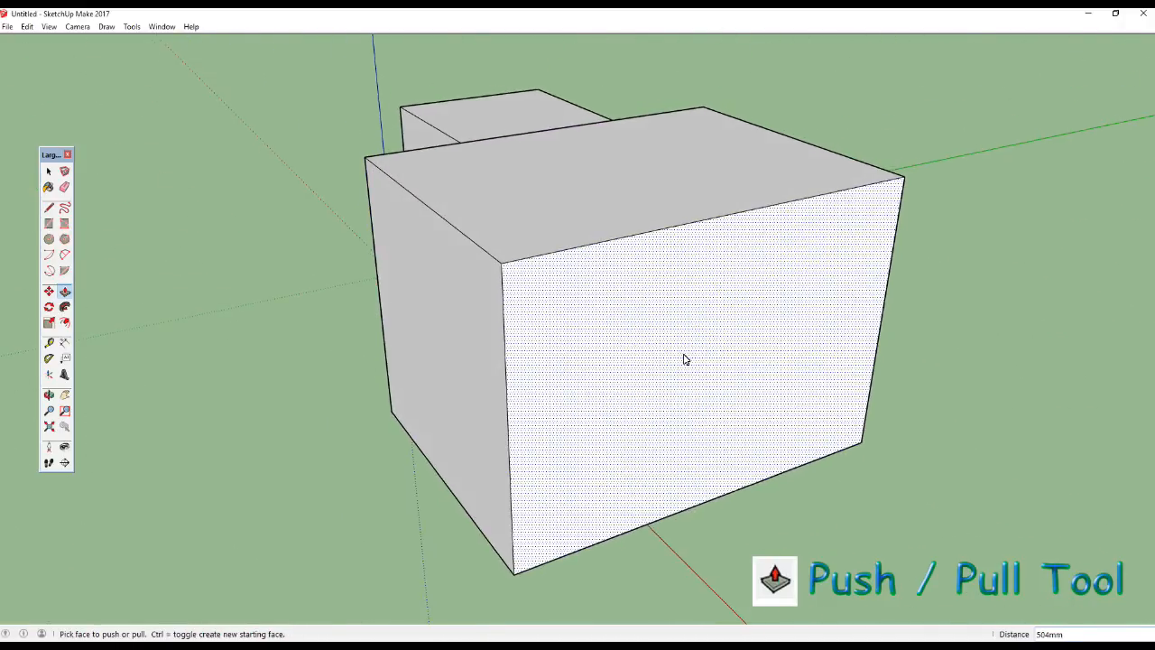
pyautogui.click(683, 355)
pyautogui.click(698, 366)
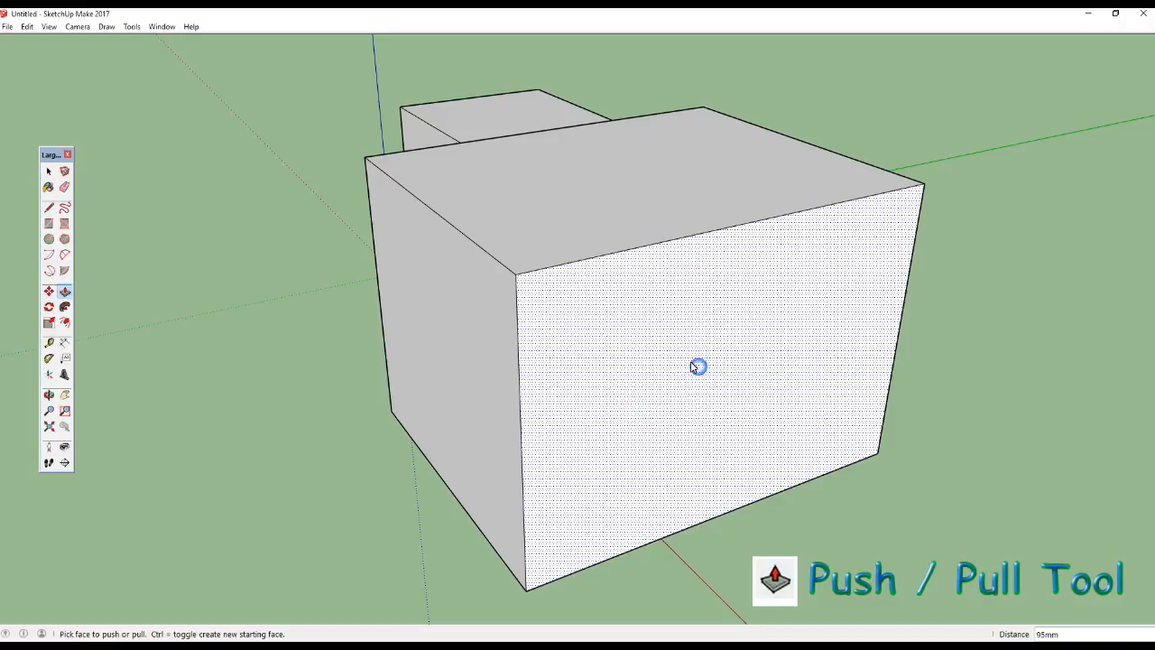
# Push the large box's top face down to make a low, wide block and return to the Select tool.
pyautogui.moveTo(692, 368); pyautogui.dragTo(1021, 596, button='middle')
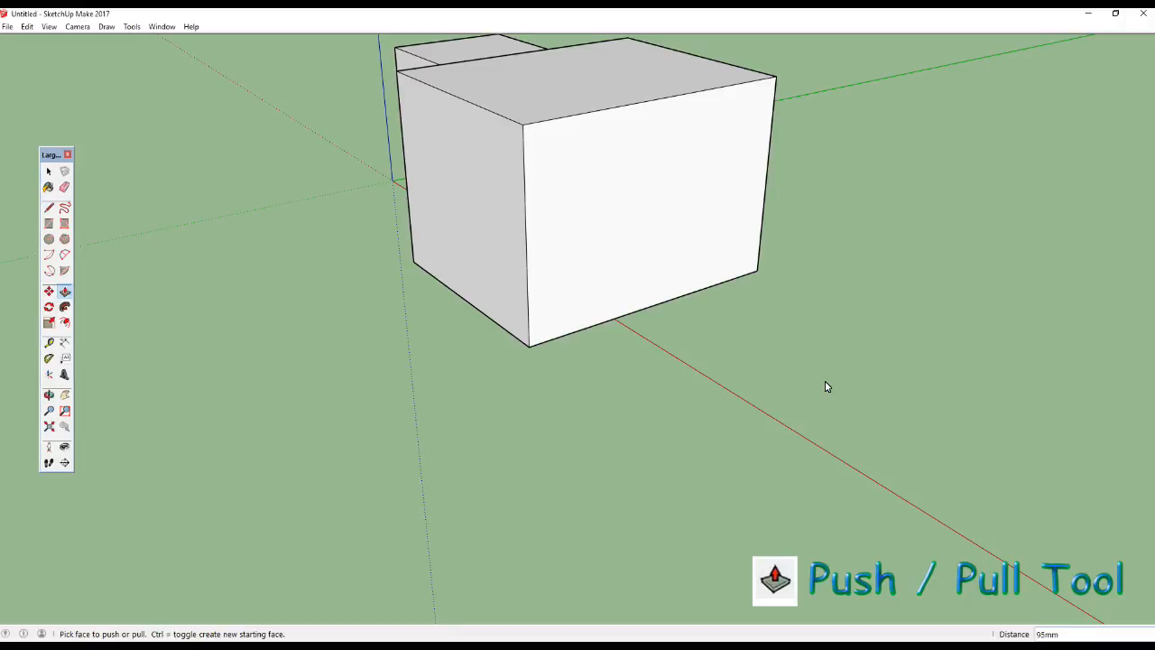
pyautogui.moveTo(604, 273); pyautogui.dragTo(637, 220, button='middle')
pyautogui.click(637, 221)
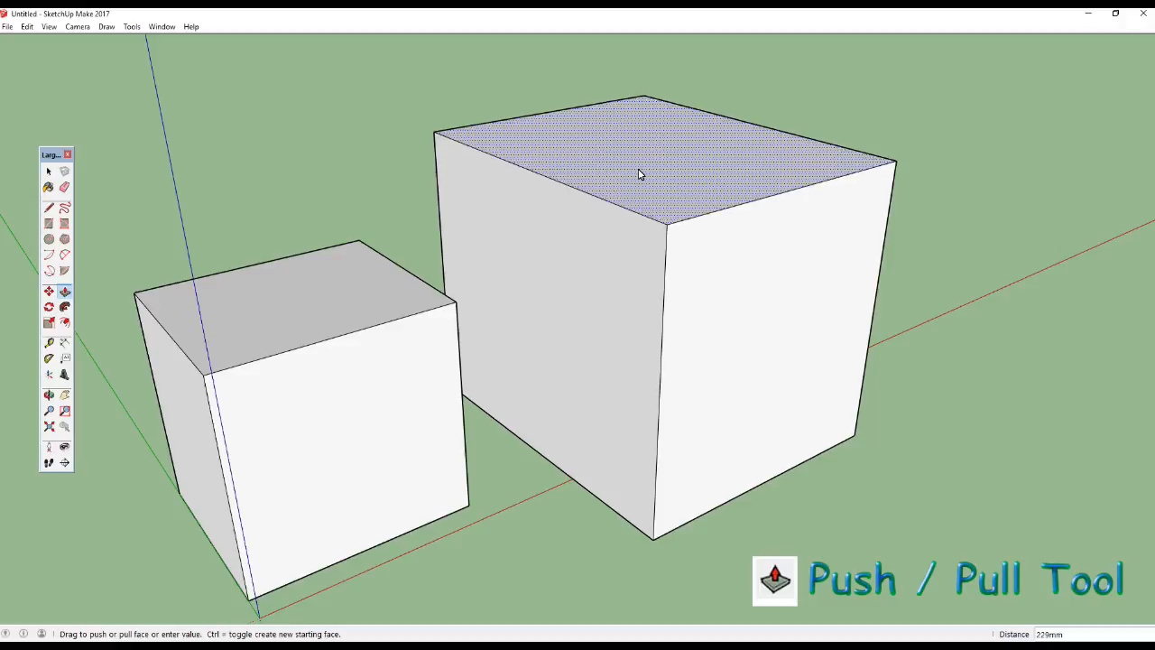
pyautogui.click(618, 318)
pyautogui.moveTo(618, 318); pyautogui.dragTo(70, 189, button='middle')
pyautogui.click(50, 171)
pyautogui.click(49, 172)
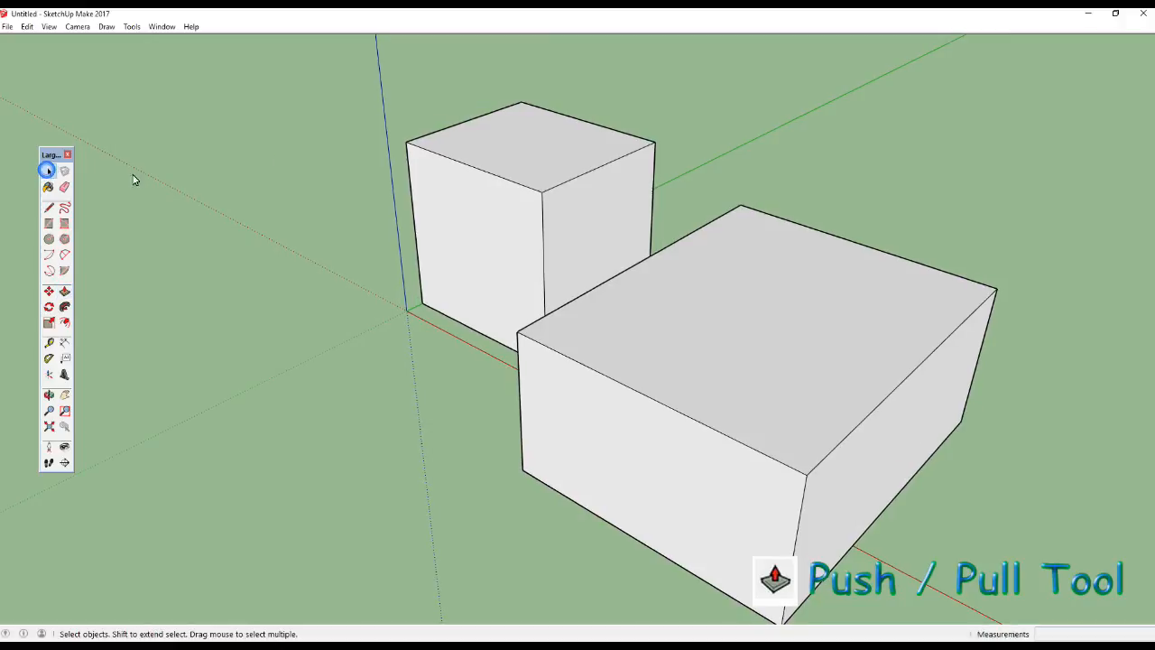